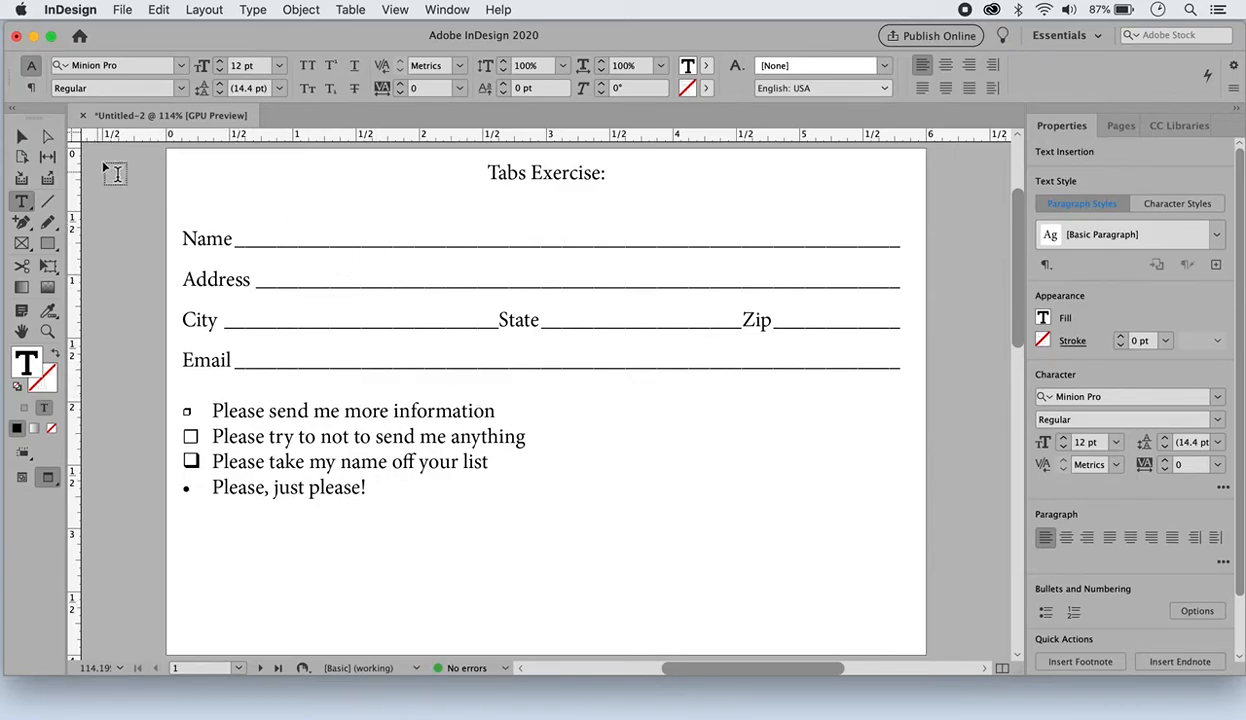
Switch the page from preview to the normal screen mode so that hidden characters are displayed
{"action": "left_click", "coordinate": [252, 11]}
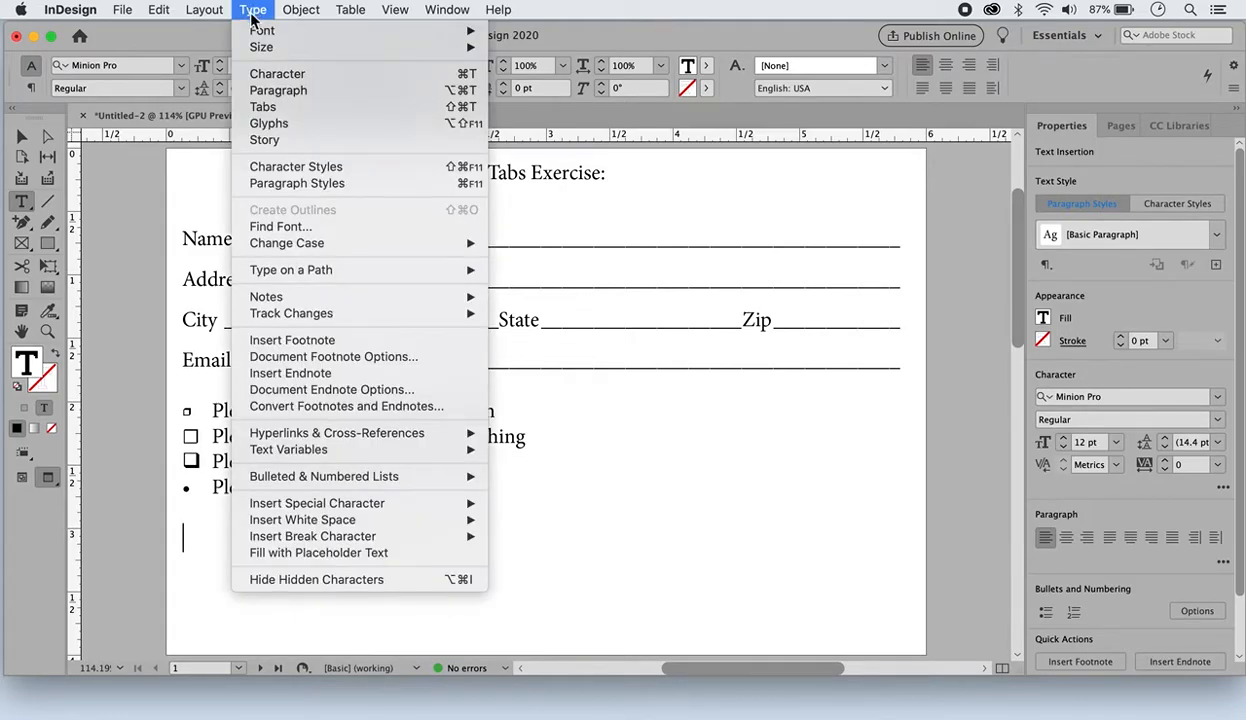
{"action": "left_click", "coordinate": [341, 580]}
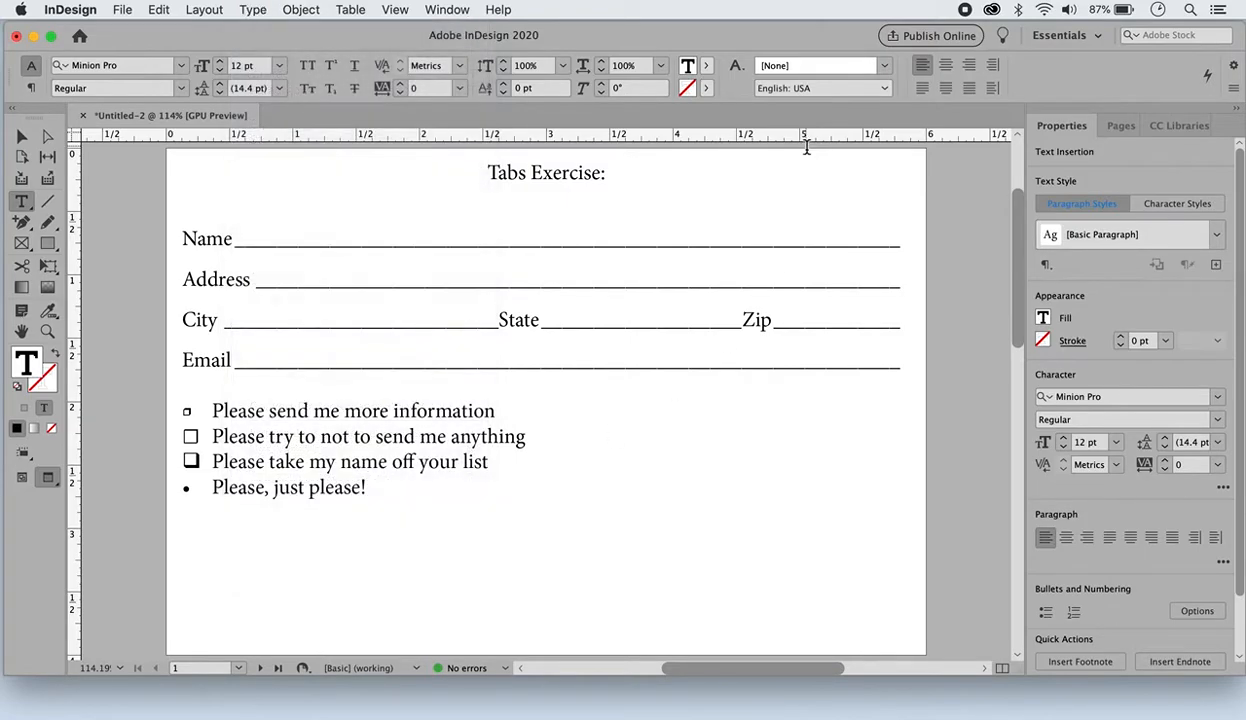
{"action": "left_click", "coordinate": [24, 483]}
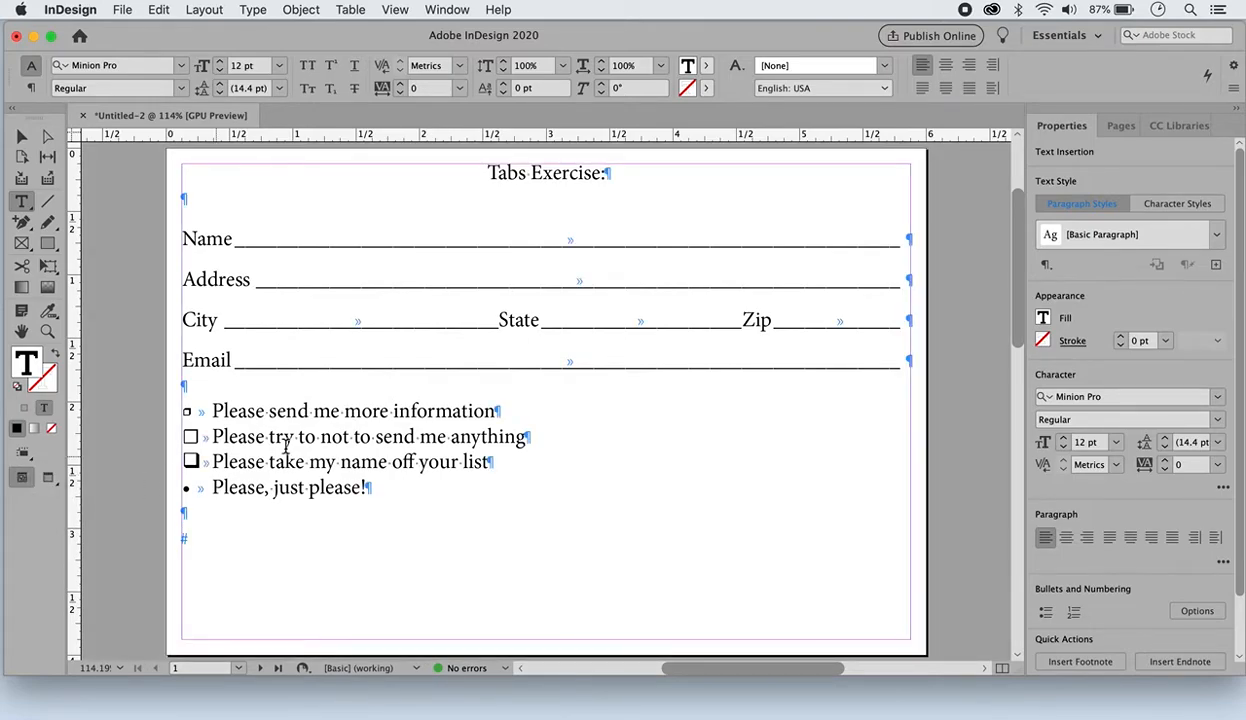
{"action": "left_click", "coordinate": [251, 10]}
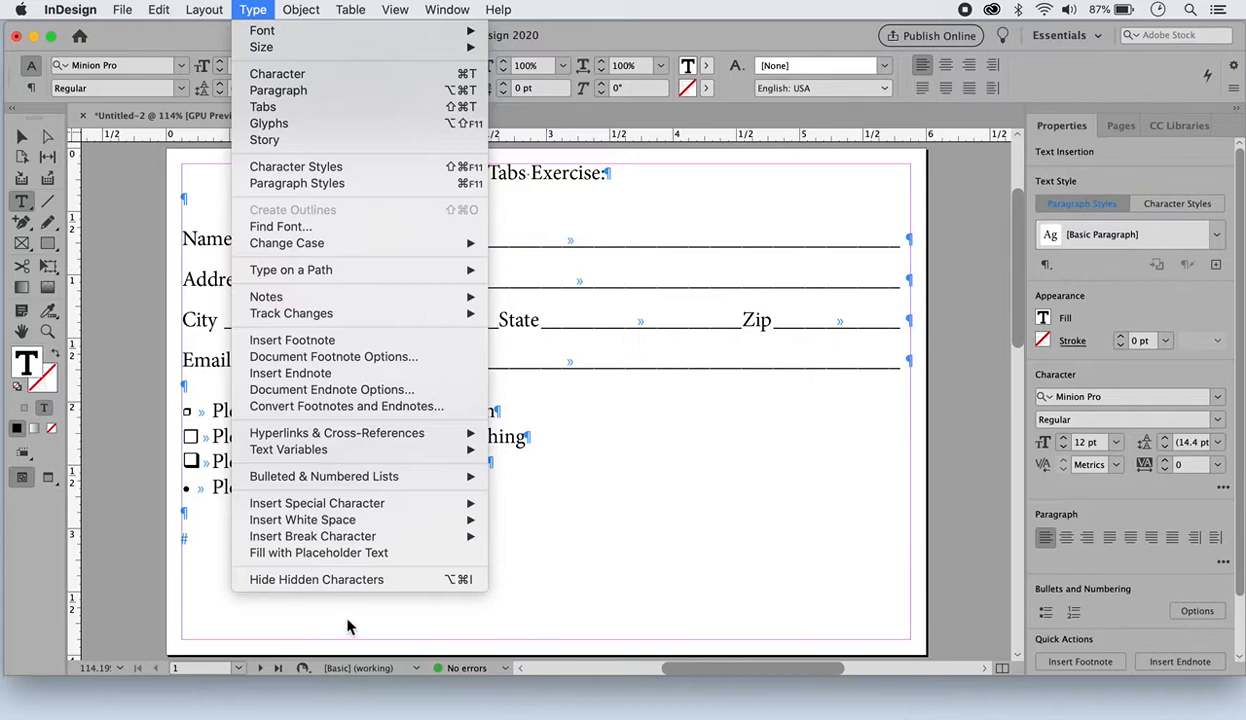
{"action": "left_click", "coordinate": [727, 580]}
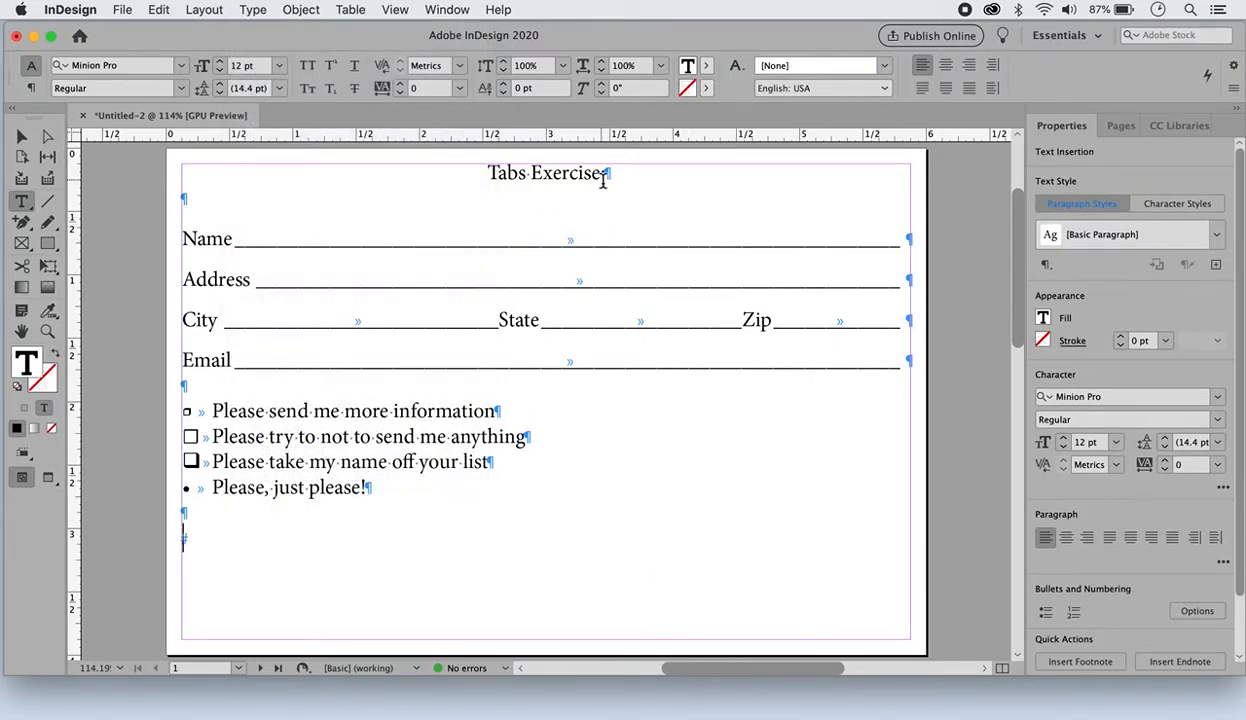
Examine the paragraph marks and the tab character on the Name line of the finished form on page 1
{"action": "left_click_drag", "start_coordinate": [605, 174], "coordinate": [631, 199]}
{"action": "left_click_drag", "start_coordinate": [182, 197], "coordinate": [189, 199]}
{"action": "left_click", "coordinate": [200, 200]}
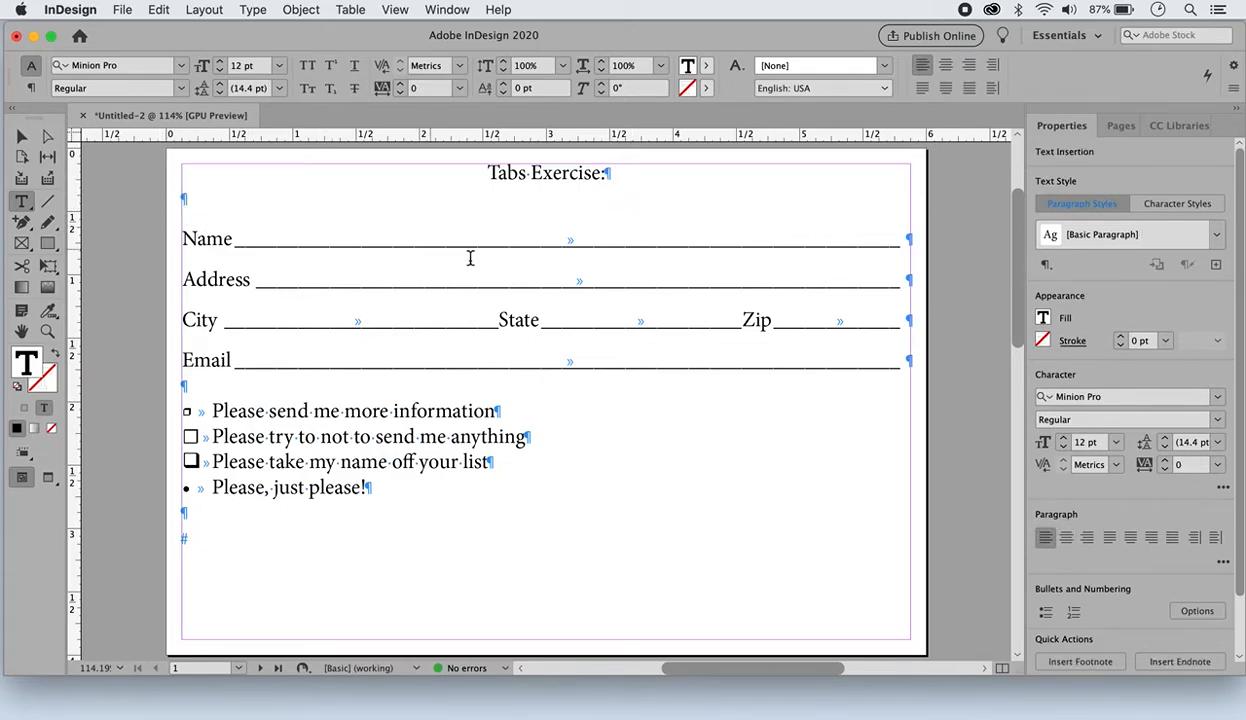
{"action": "double_click", "coordinate": [576, 242]}
{"action": "left_click", "coordinate": [574, 240]}
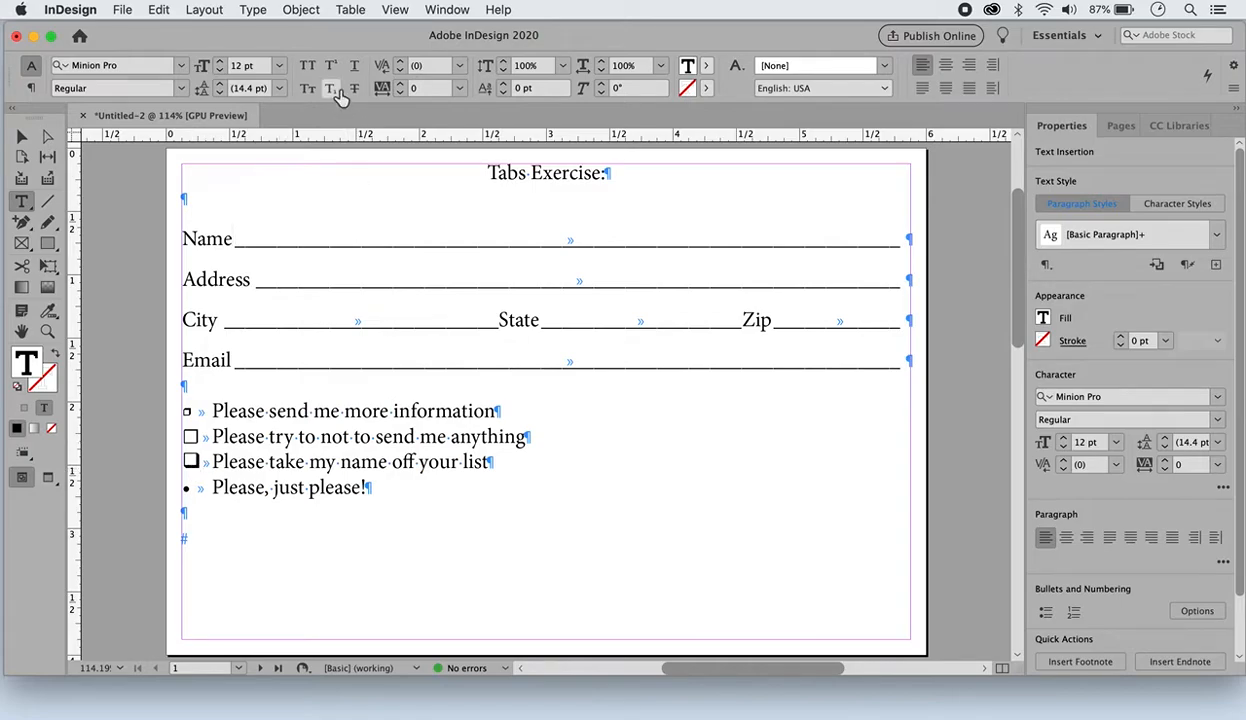
Open the Glyphs panel and place it beside the unformatted form on page 2
{"action": "left_click", "coordinate": [252, 10]}
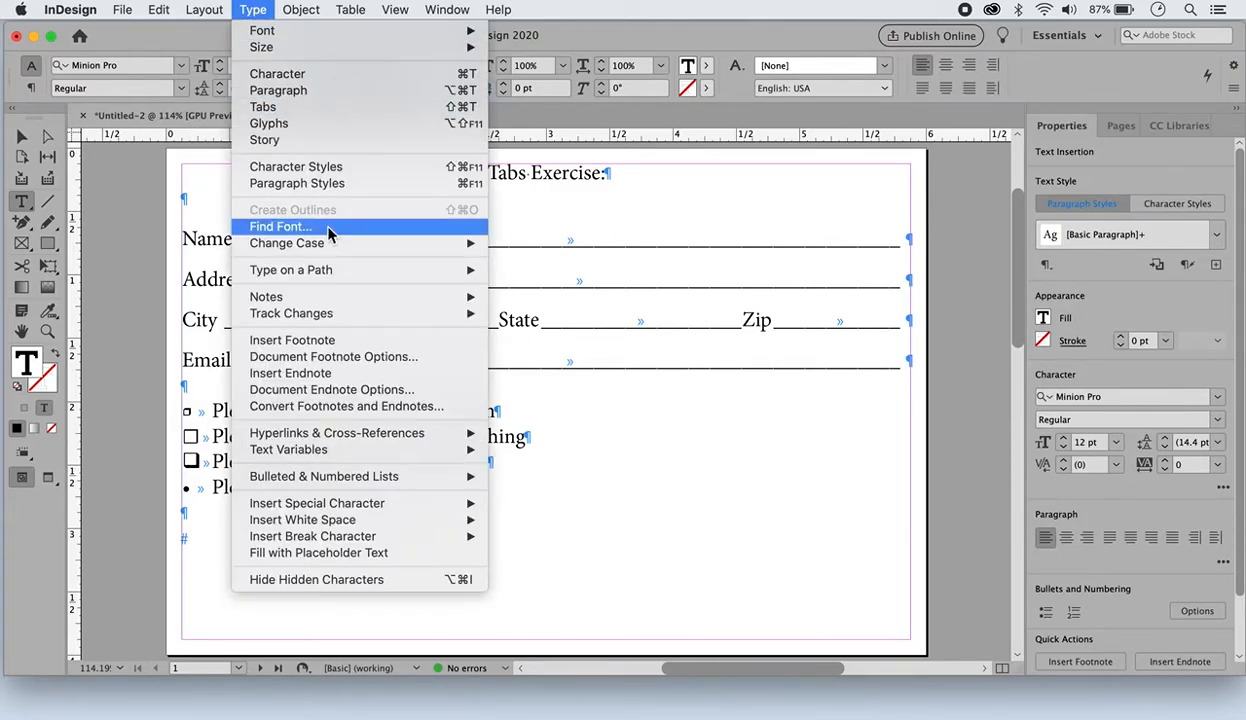
{"action": "left_click", "coordinate": [345, 124]}
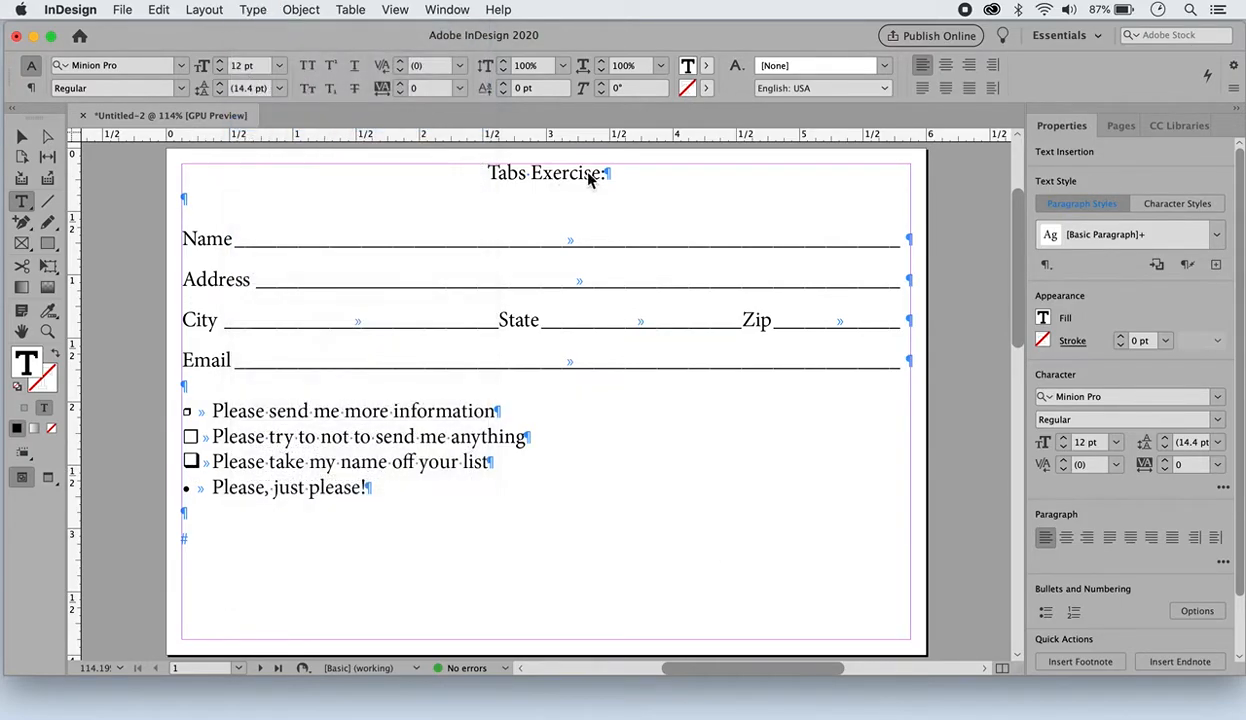
{"action": "left_click_drag", "start_coordinate": [980, 299], "coordinate": [948, 117]}
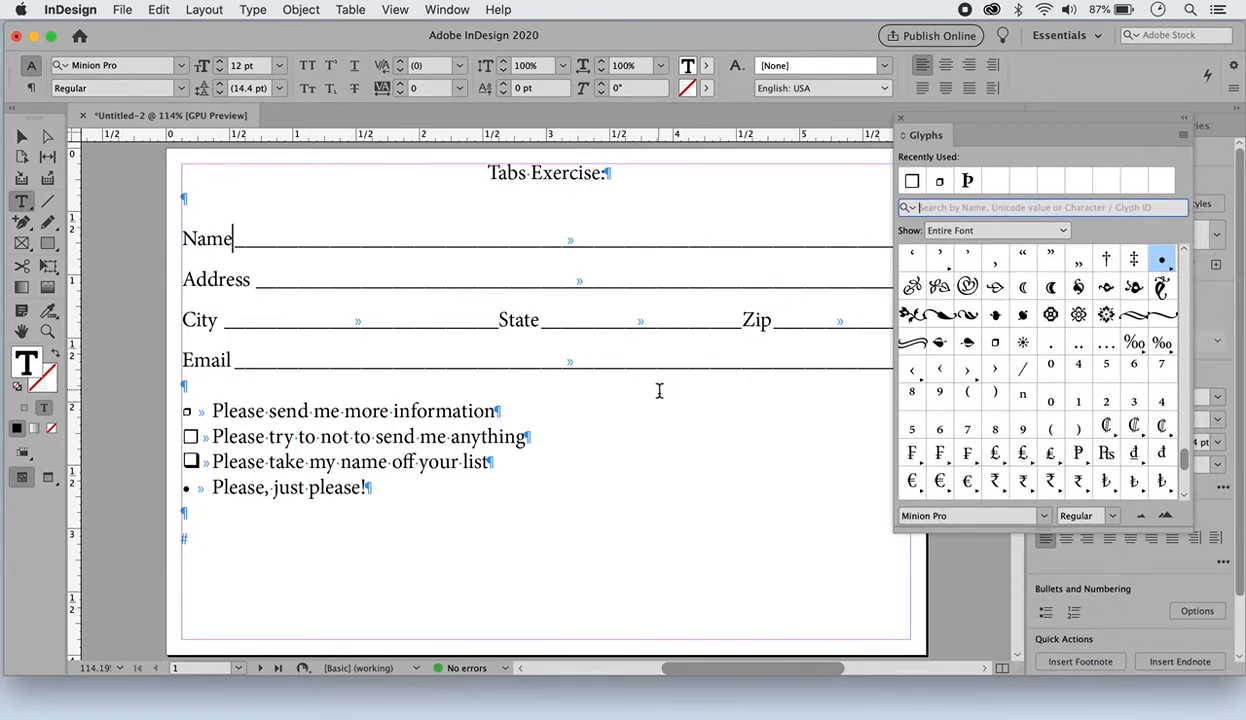
{"action": "scroll", "coordinate": [659, 390], "scroll_direction": "down", "scroll_amount": 10}
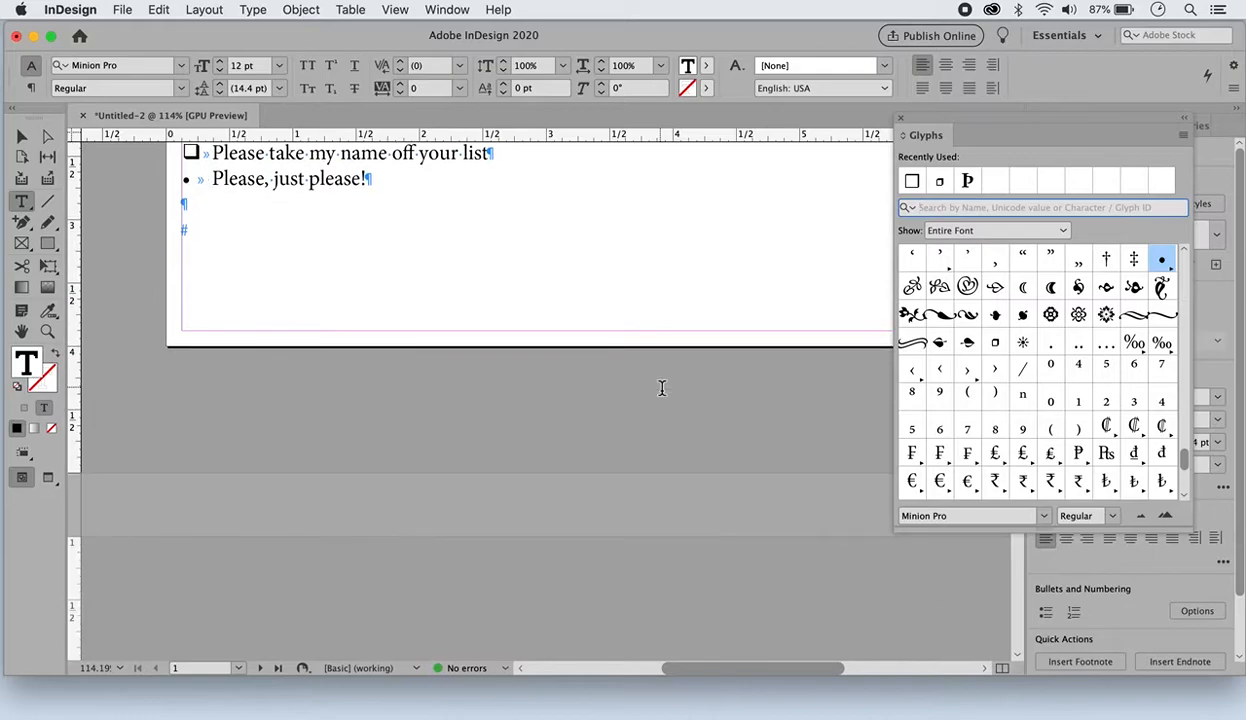
{"action": "scroll", "coordinate": [661, 388], "scroll_direction": "down", "scroll_amount": 2}
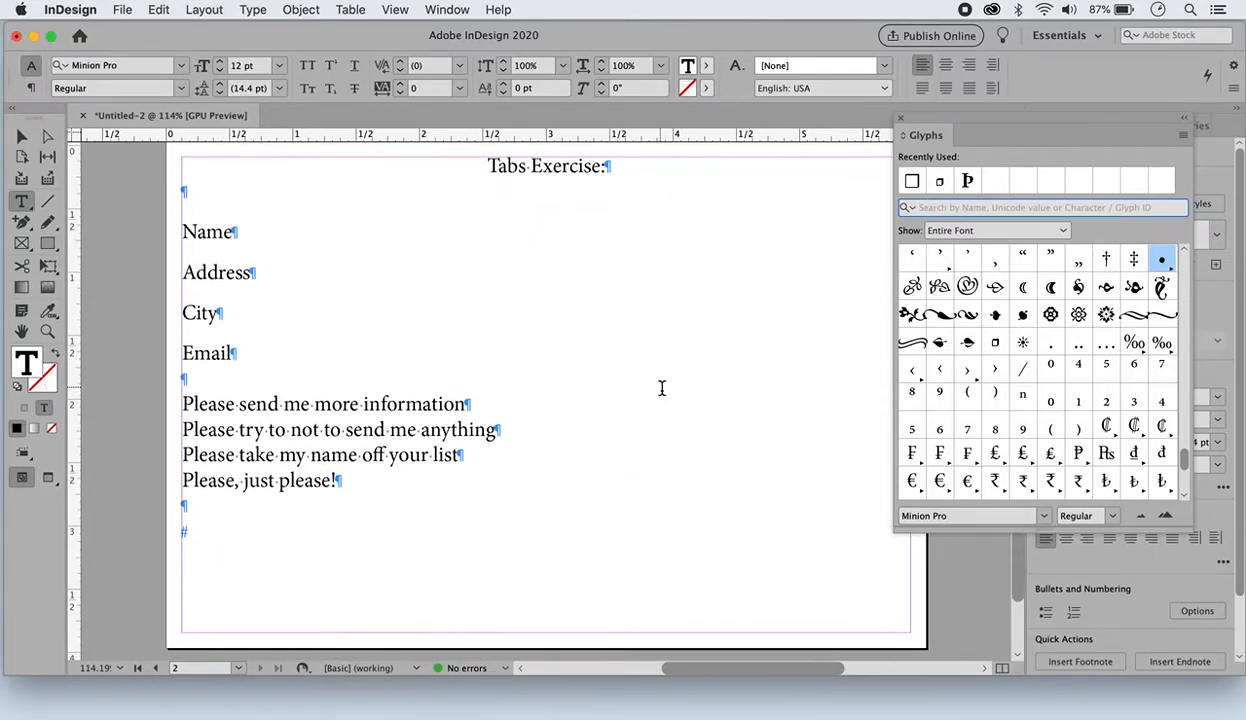
{"action": "mouse_move", "coordinate": [1025, 135]}
{"action": "left_mouse_down"}
{"action": "mouse_move", "coordinate": [1002, 130]}
{"action": "mouse_move", "coordinate": [1076, 131]}
{"action": "mouse_move", "coordinate": [1008, 139]}
{"action": "mouse_move", "coordinate": [1033, 153]}
{"action": "left_mouse_up"}
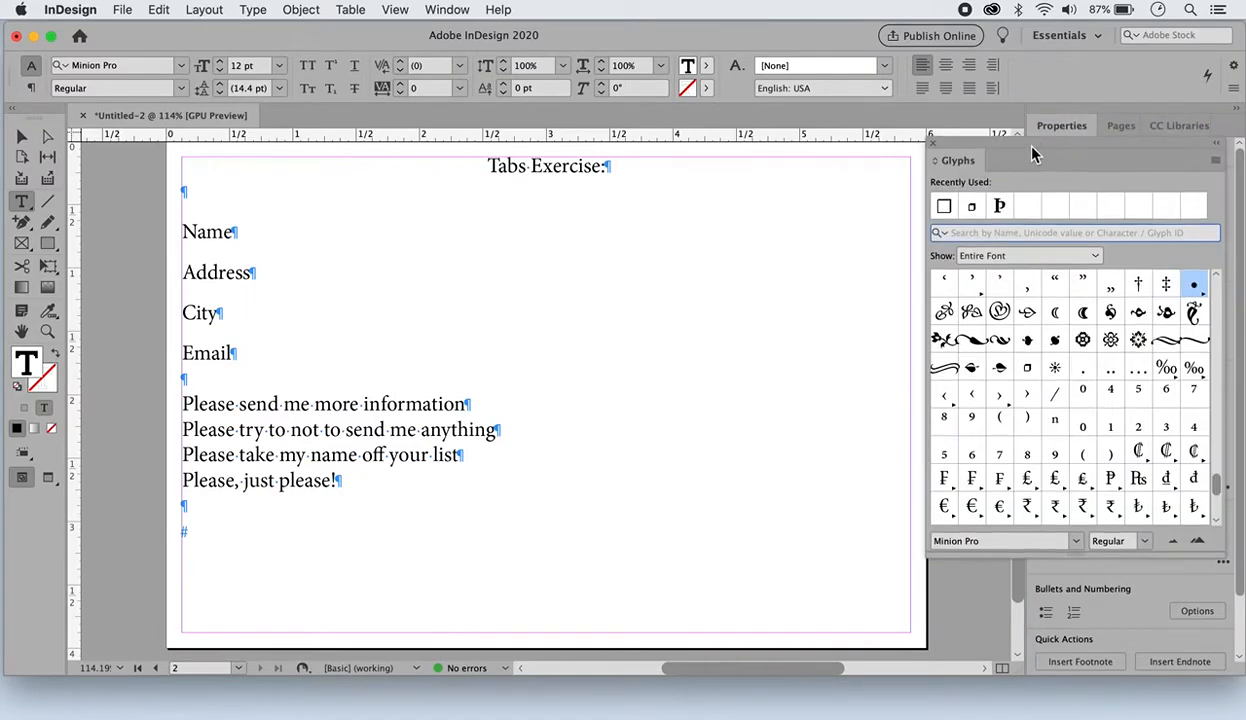
Insert a tab character after Name and another after Address on page 2
{"action": "left_click", "coordinate": [236, 234]}
{"action": "key", "text": "Tab"}
{"action": "left_click", "coordinate": [256, 277]}
{"action": "key", "text": "Tab"}
Extend the City line with tab-separated "State" and "Zip" plus a closing tab, and add a tab after Email
{"action": "left_click", "coordinate": [219, 314]}
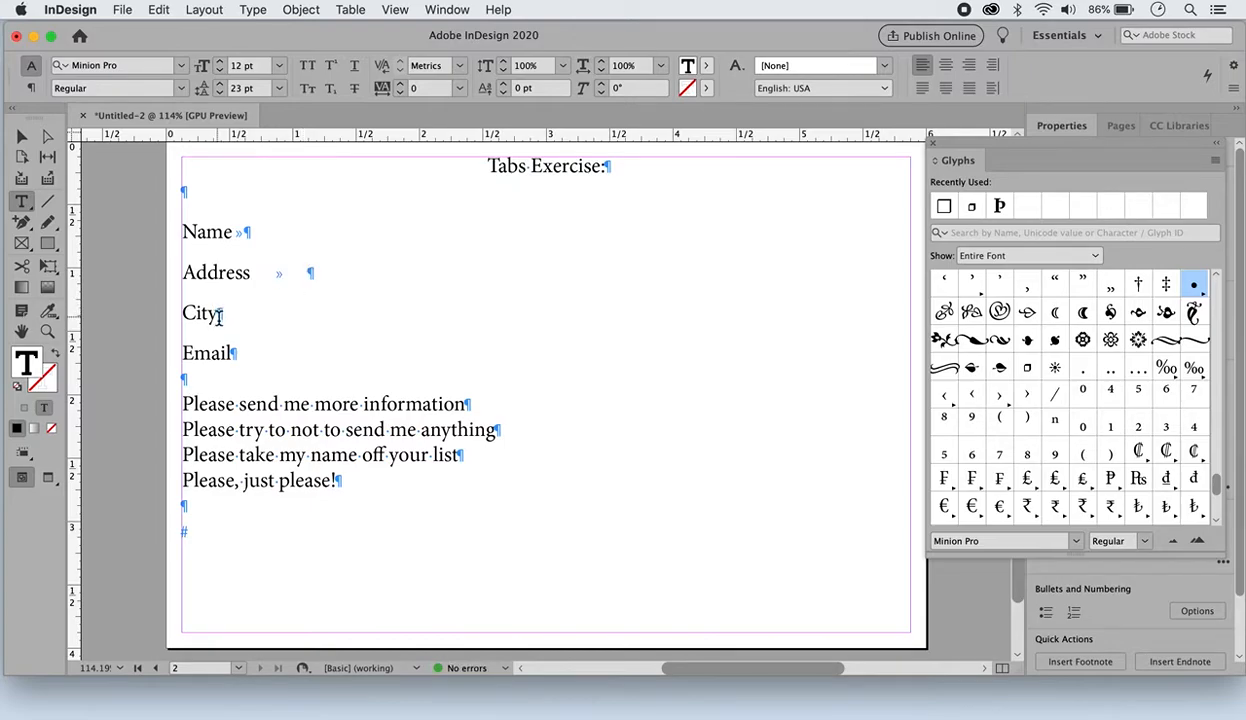
{"action": "key", "text": "Tab"}
{"action": "type", "text": "State"}
{"action": "key", "text": "Tab"}
{"action": "type", "text": "Zip"}
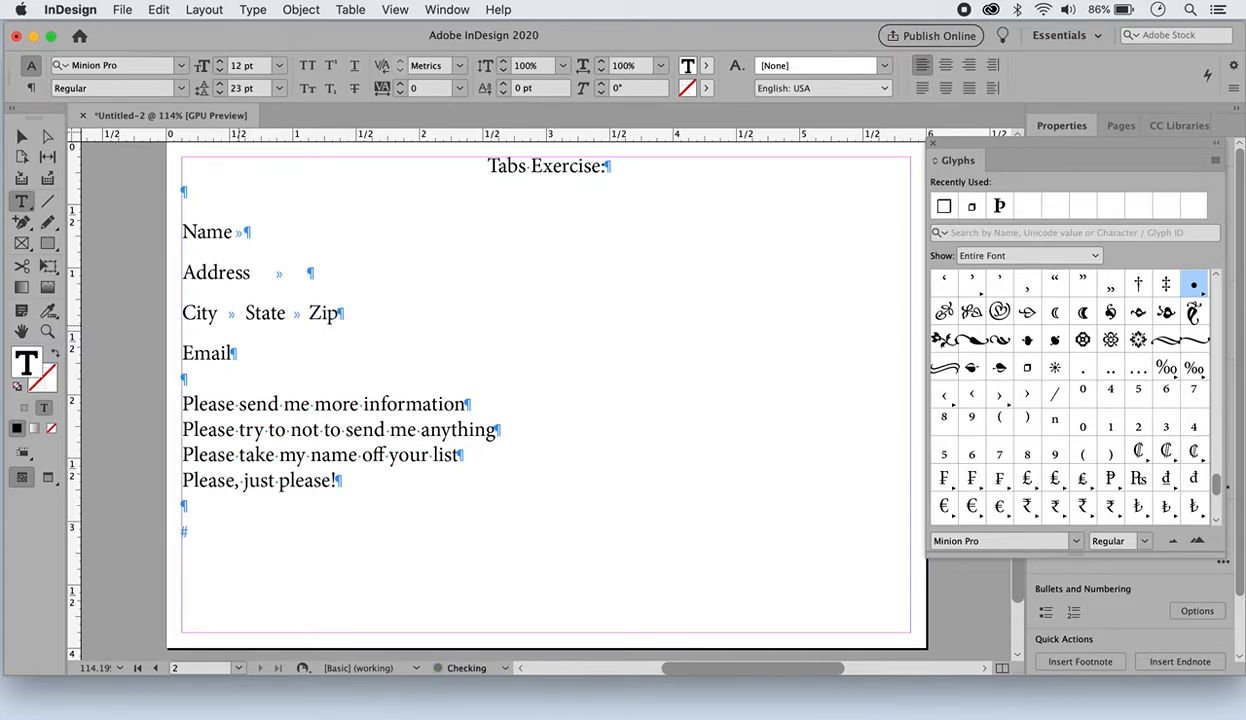
{"action": "key", "text": "Tab"}
{"action": "key", "text": "Tab"}
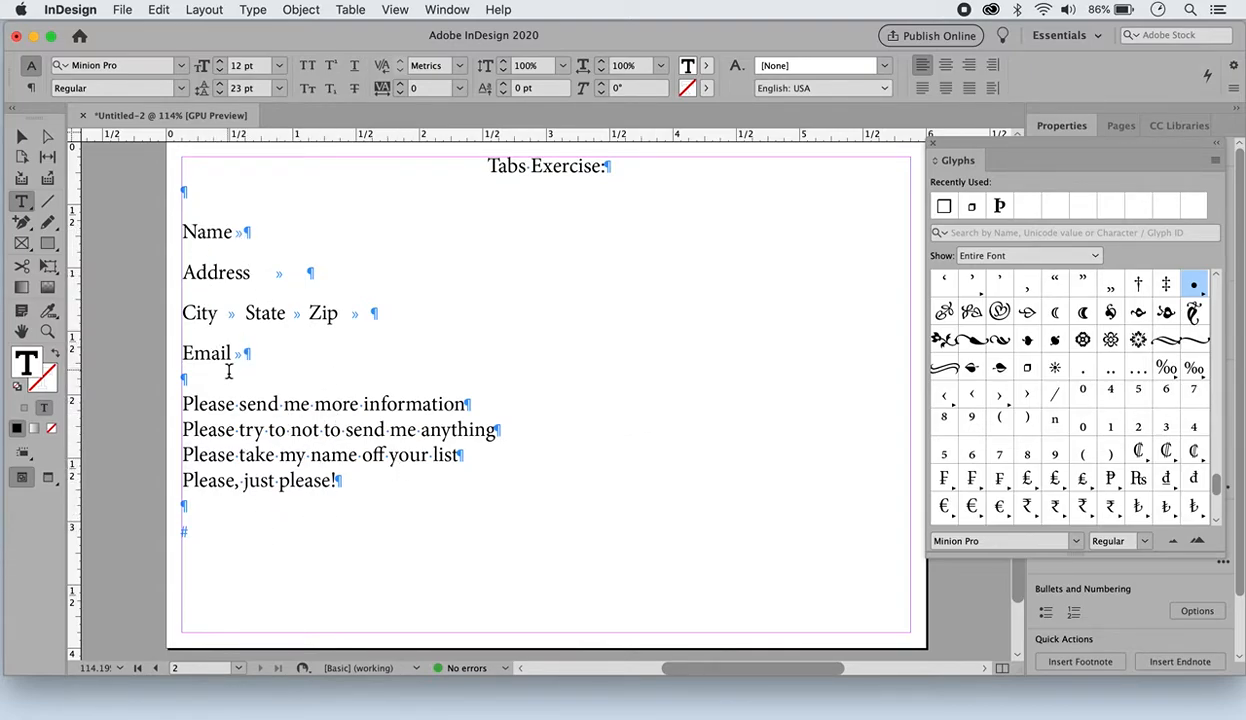
Select the lines from Name through Email and open the Tabs panel, snapped above the text frame
{"action": "left_click", "coordinate": [311, 272]}
{"action": "left_click_drag", "start_coordinate": [223, 245], "coordinate": [239, 347]}
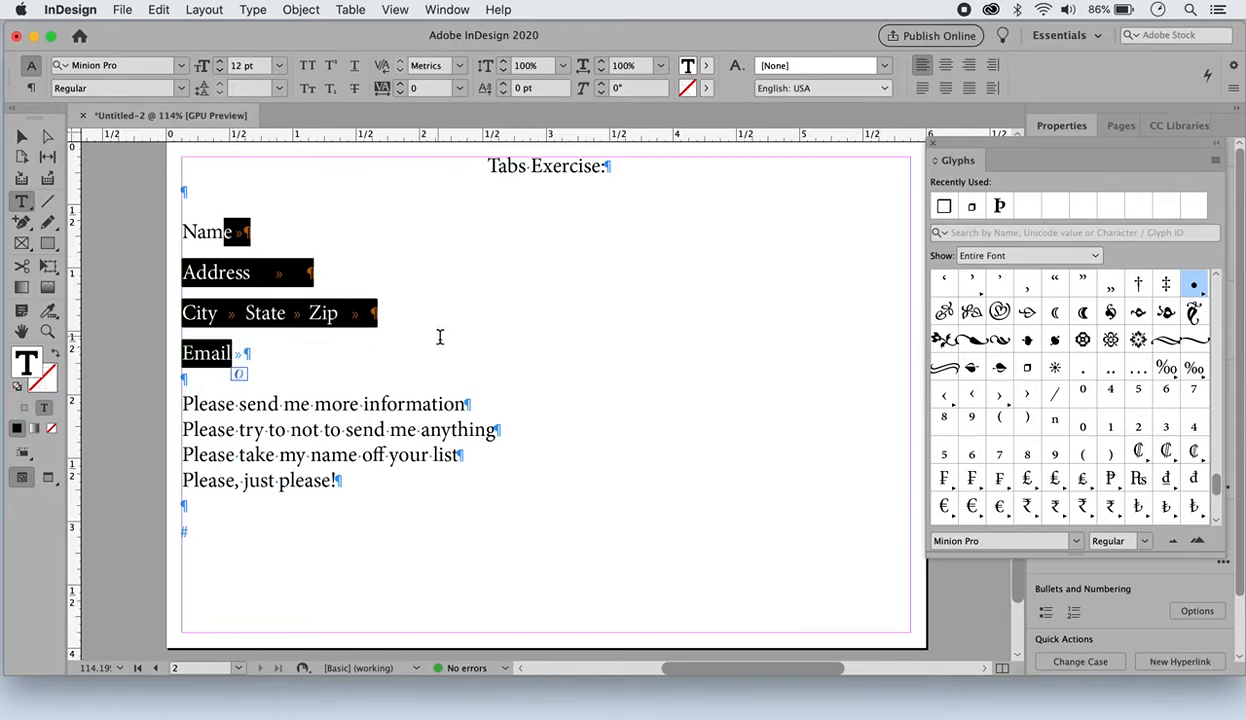
{"action": "left_click", "coordinate": [253, 10]}
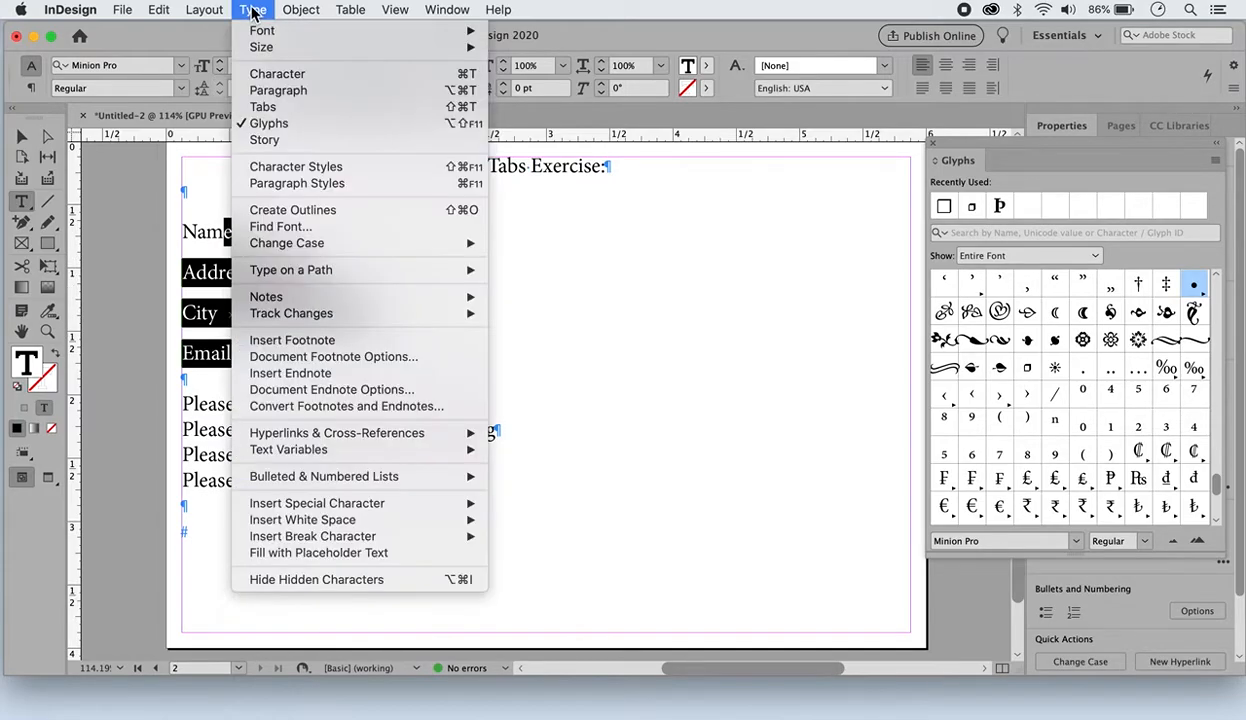
{"action": "left_click", "coordinate": [404, 107]}
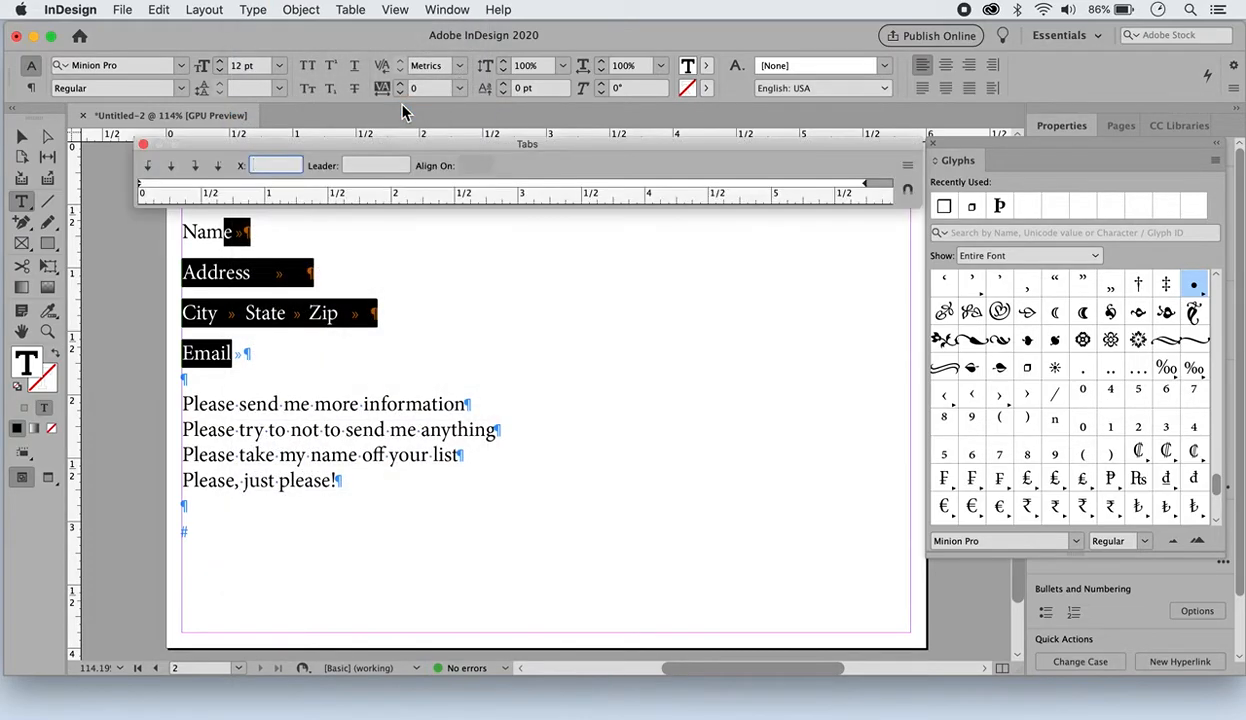
{"action": "scroll", "coordinate": [667, 381], "scroll_direction": "up", "scroll_amount": 1}
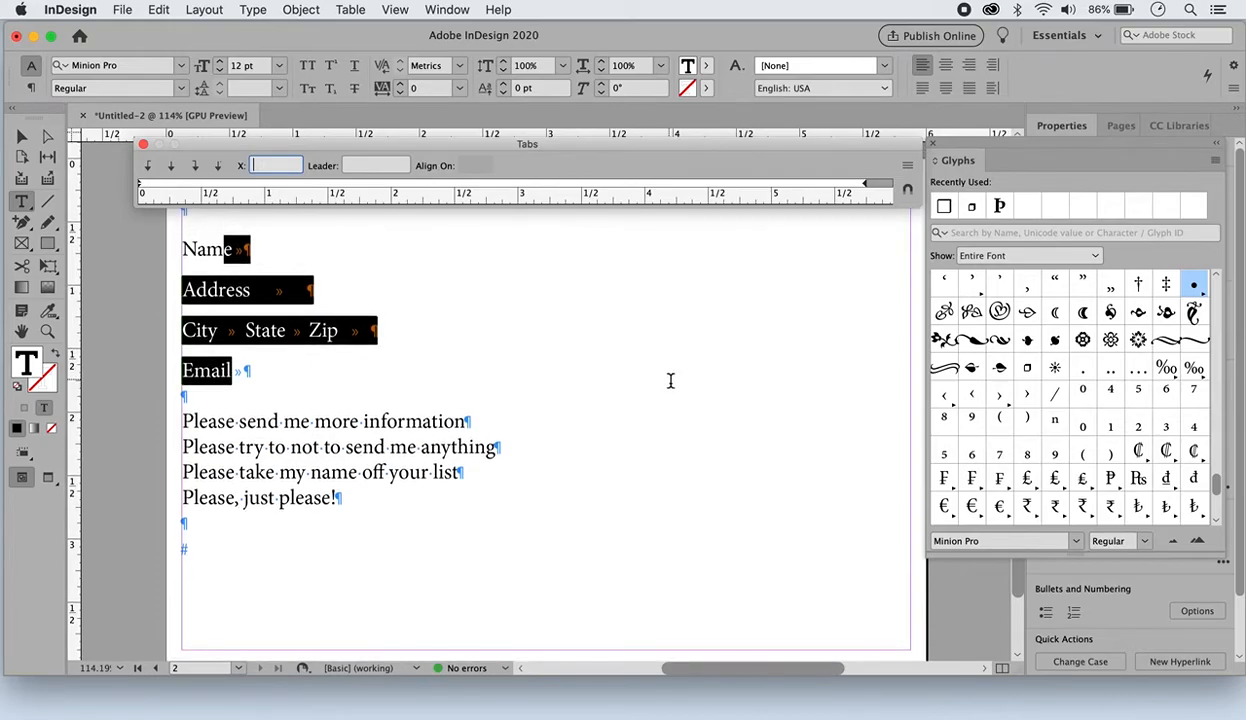
{"action": "scroll", "coordinate": [670, 381], "scroll_direction": "up", "scroll_amount": 2}
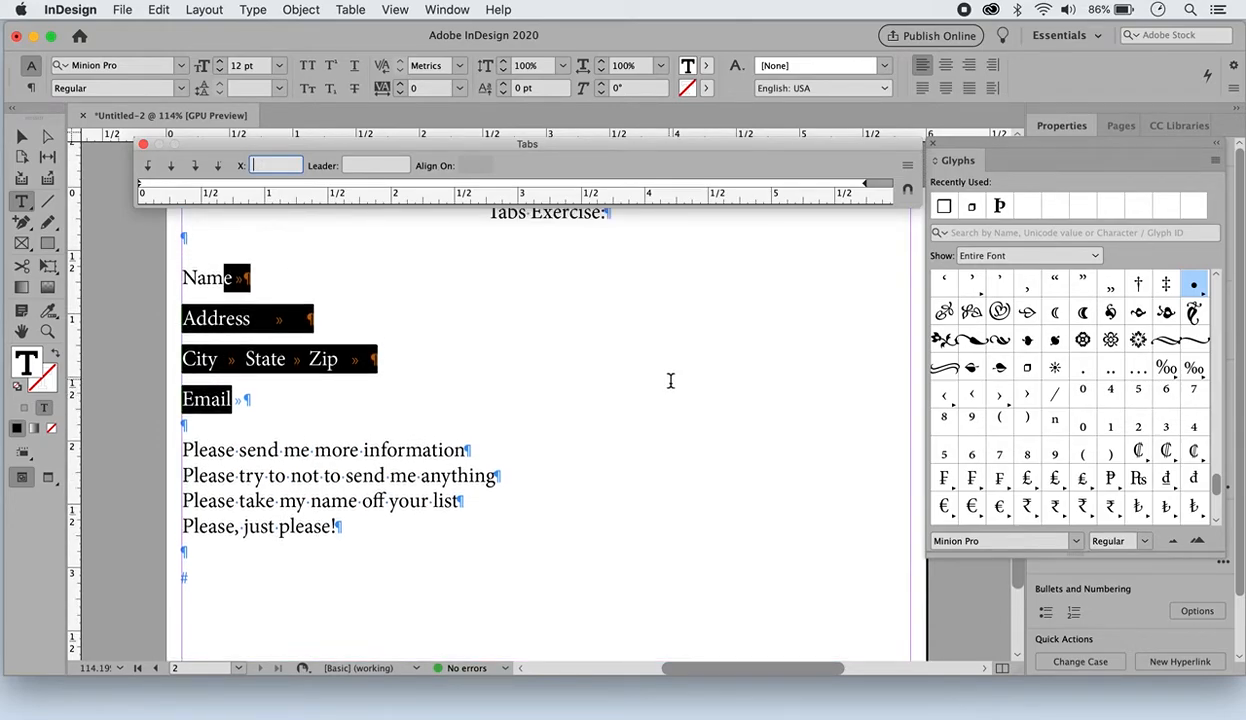
{"action": "left_click", "coordinate": [907, 189]}
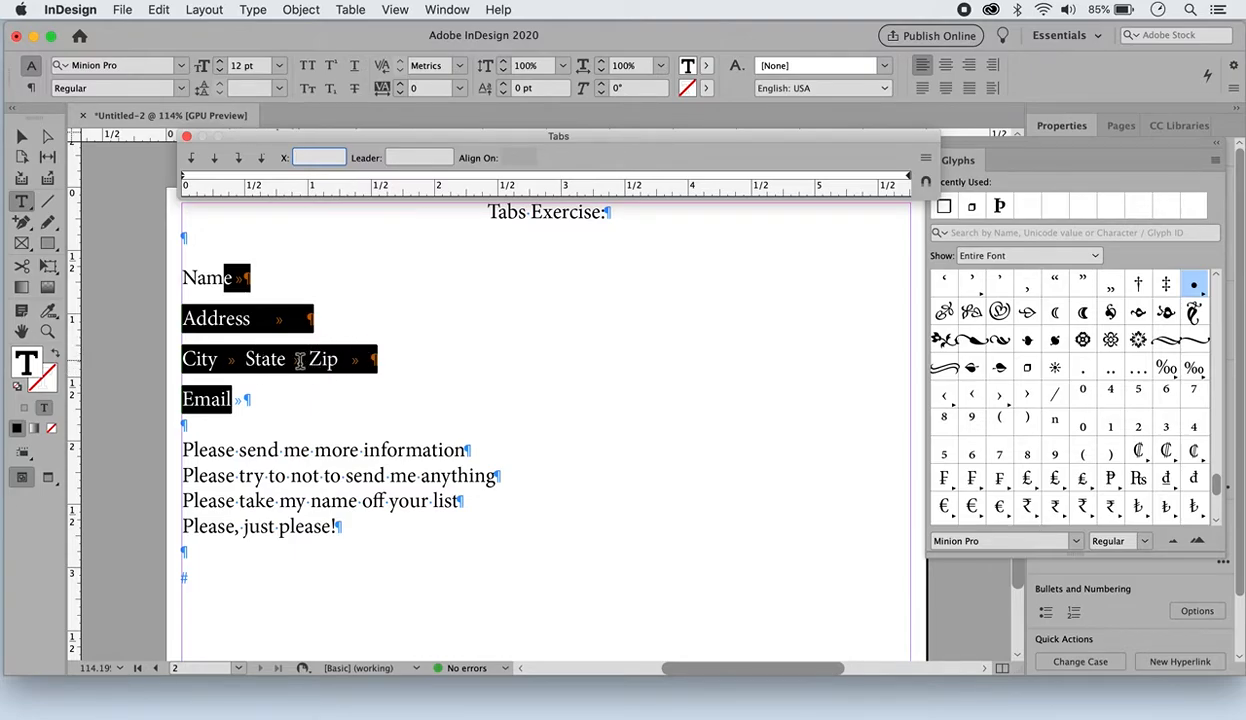
Add a right-justified tab stop to the selected lines and move it to the frame's right edge at 5.7222 in
{"action": "left_click", "coordinate": [239, 168]}
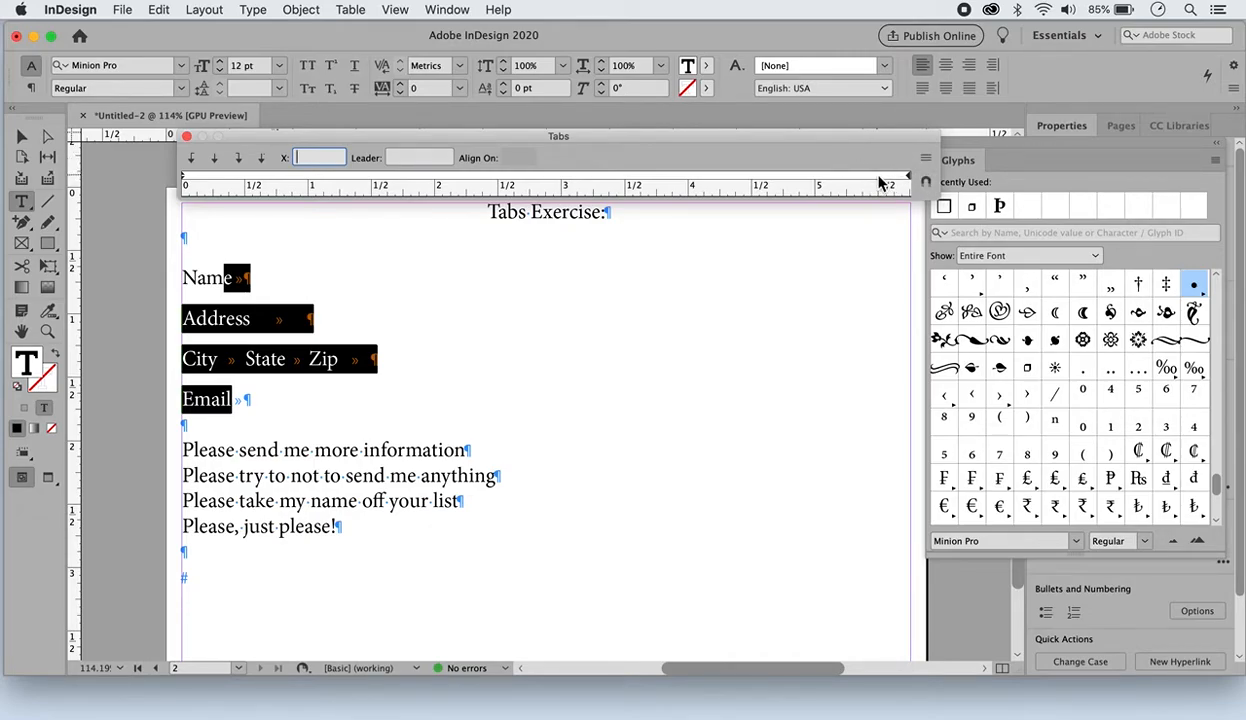
{"action": "left_click", "coordinate": [879, 179]}
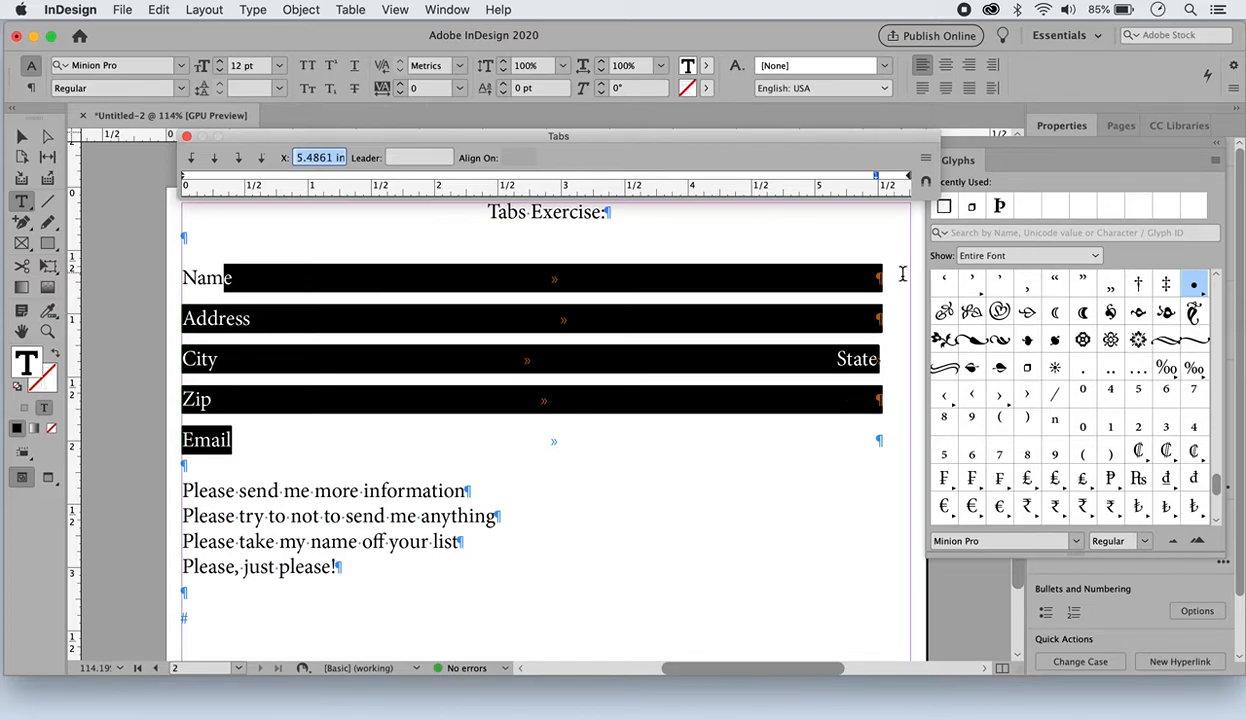
{"action": "left_click", "coordinate": [877, 179]}
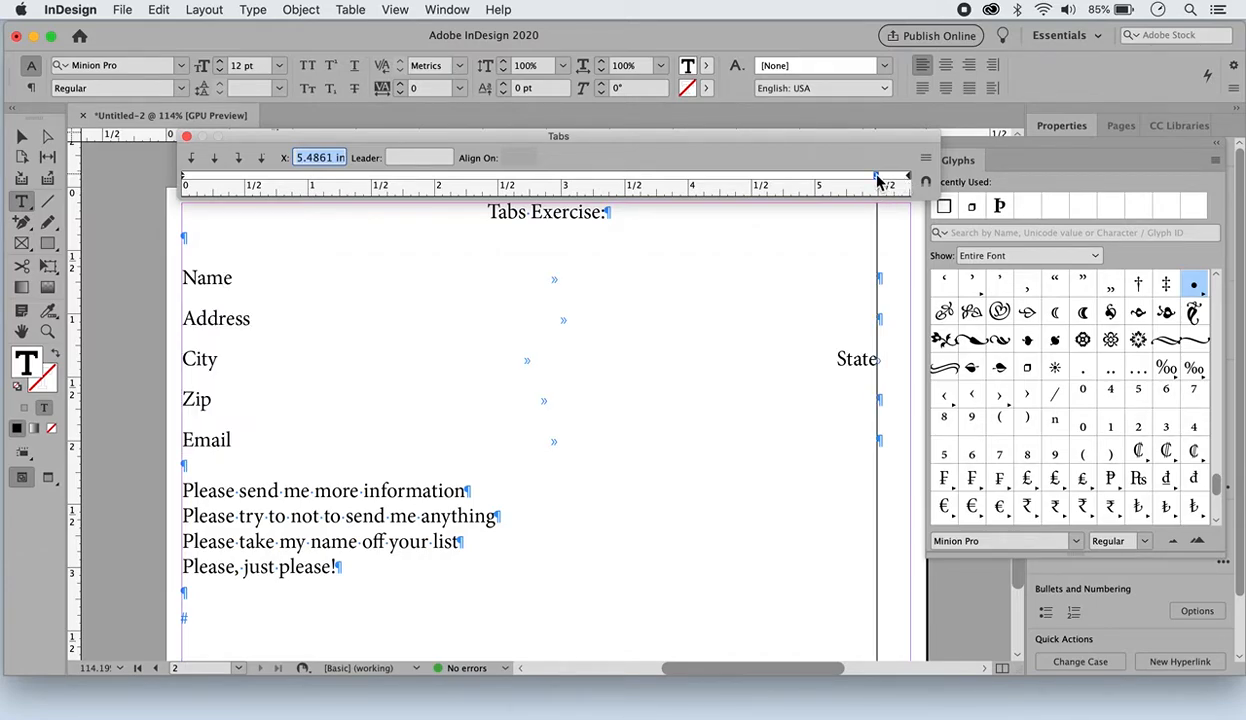
{"action": "mouse_move", "coordinate": [877, 179]}
{"action": "left_mouse_down"}
{"action": "mouse_move", "coordinate": [862, 180]}
{"action": "mouse_move", "coordinate": [907, 180]}
{"action": "left_mouse_up"}
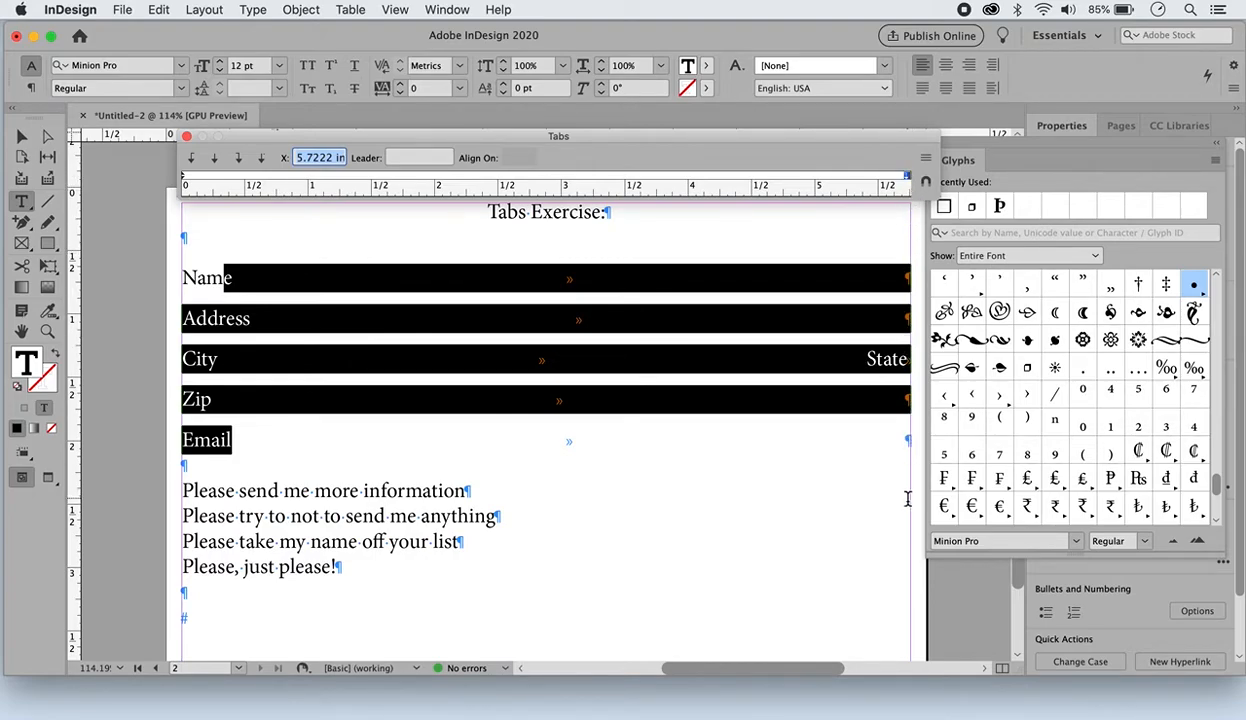
{"action": "left_click", "coordinate": [784, 508]}
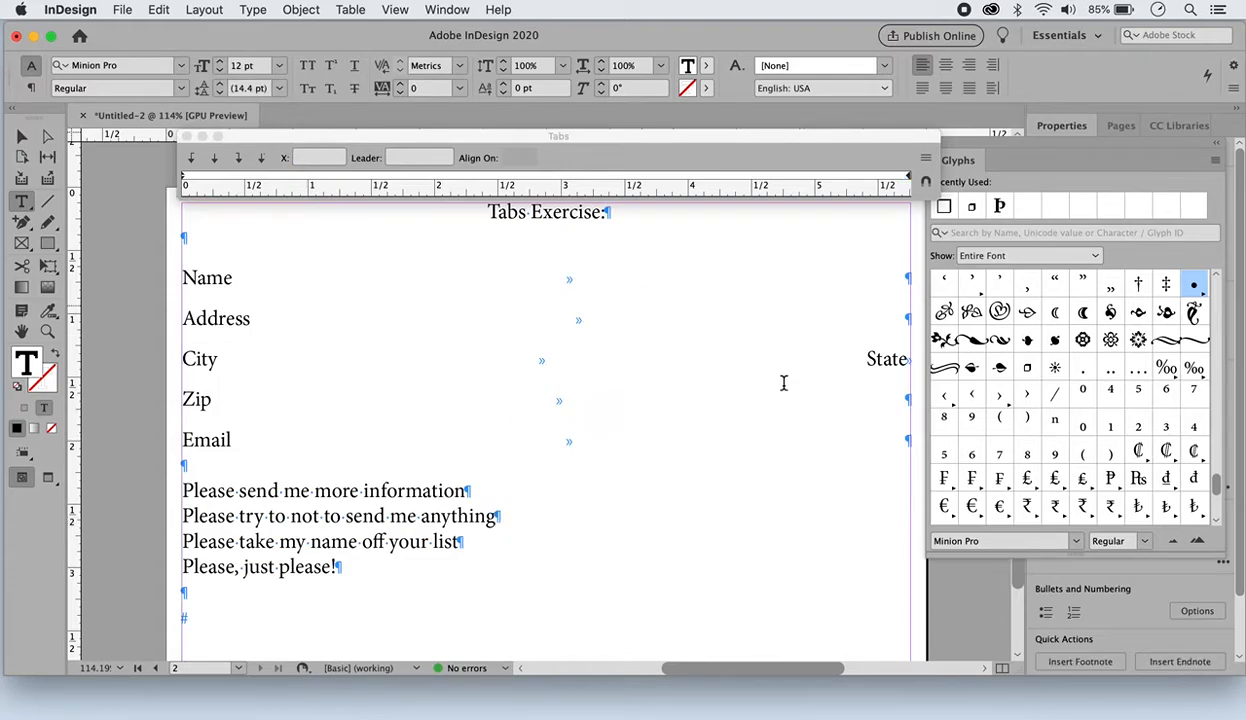
Set an underscore leader on the 5.7222 in tab stop for the lines from Name through Email
{"action": "left_click_drag", "start_coordinate": [197, 278], "coordinate": [601, 437]}
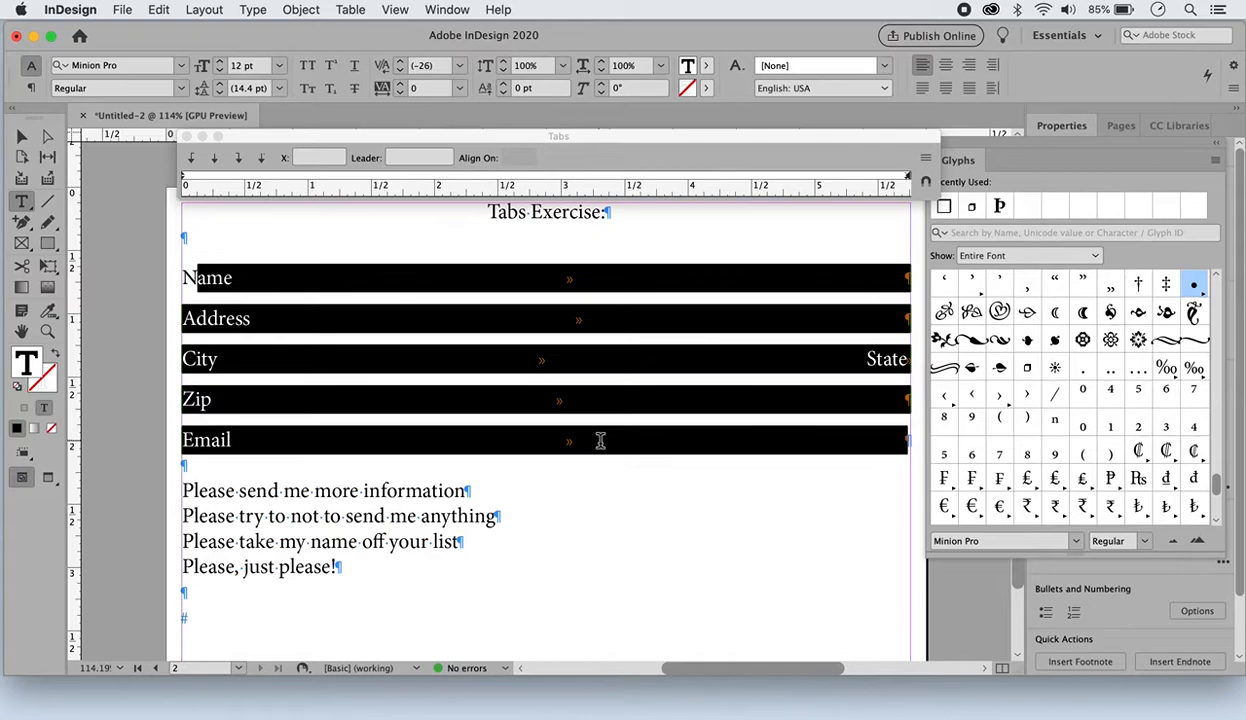
{"action": "left_click", "coordinate": [908, 180]}
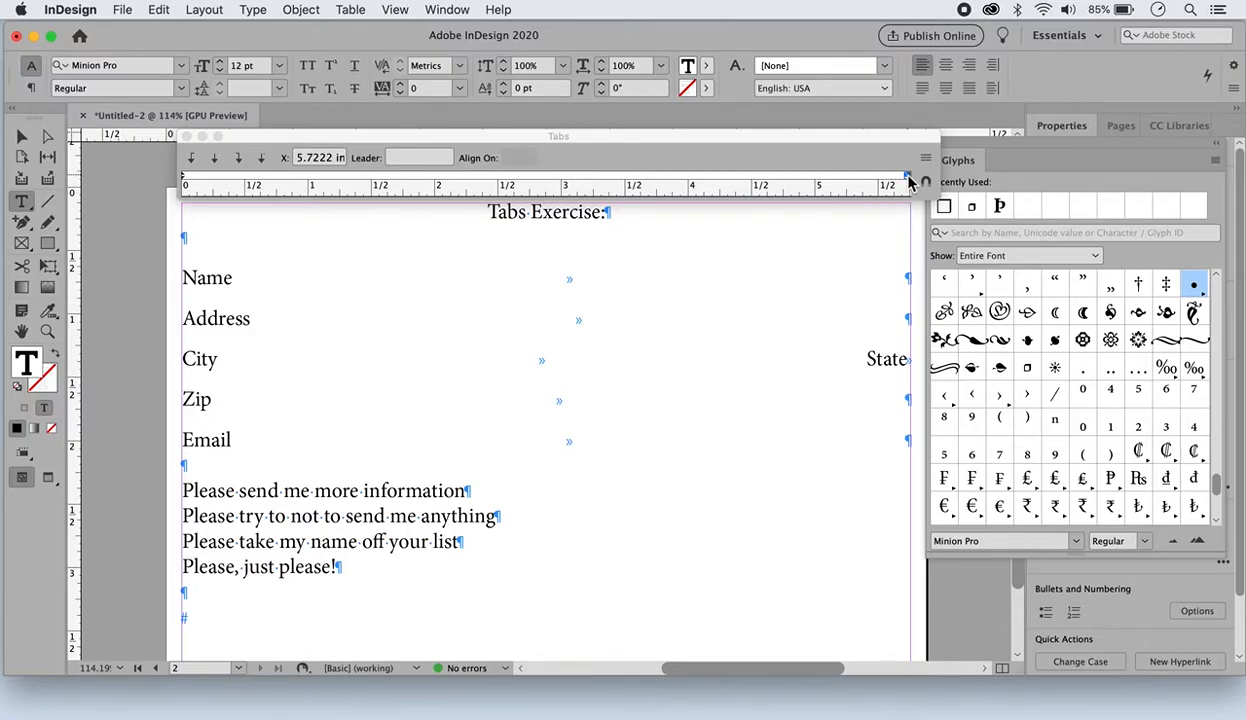
{"action": "left_click", "coordinate": [396, 160]}
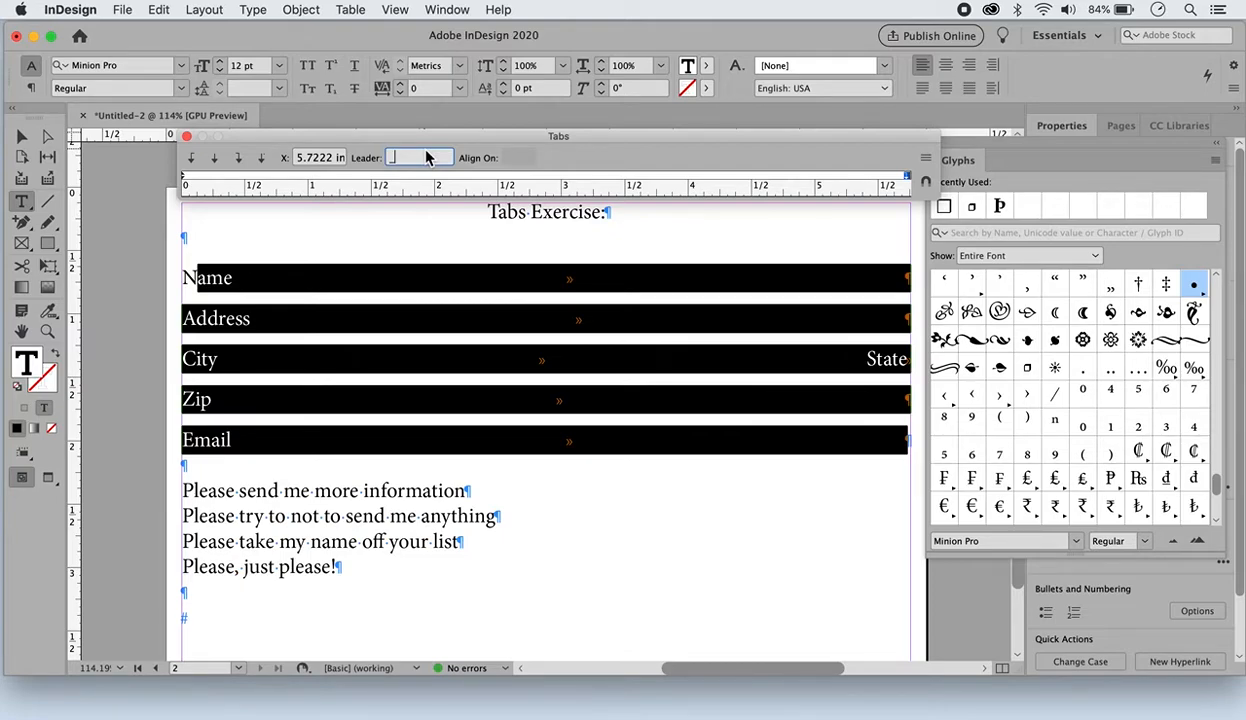
{"action": "key", "text": "Tab"}
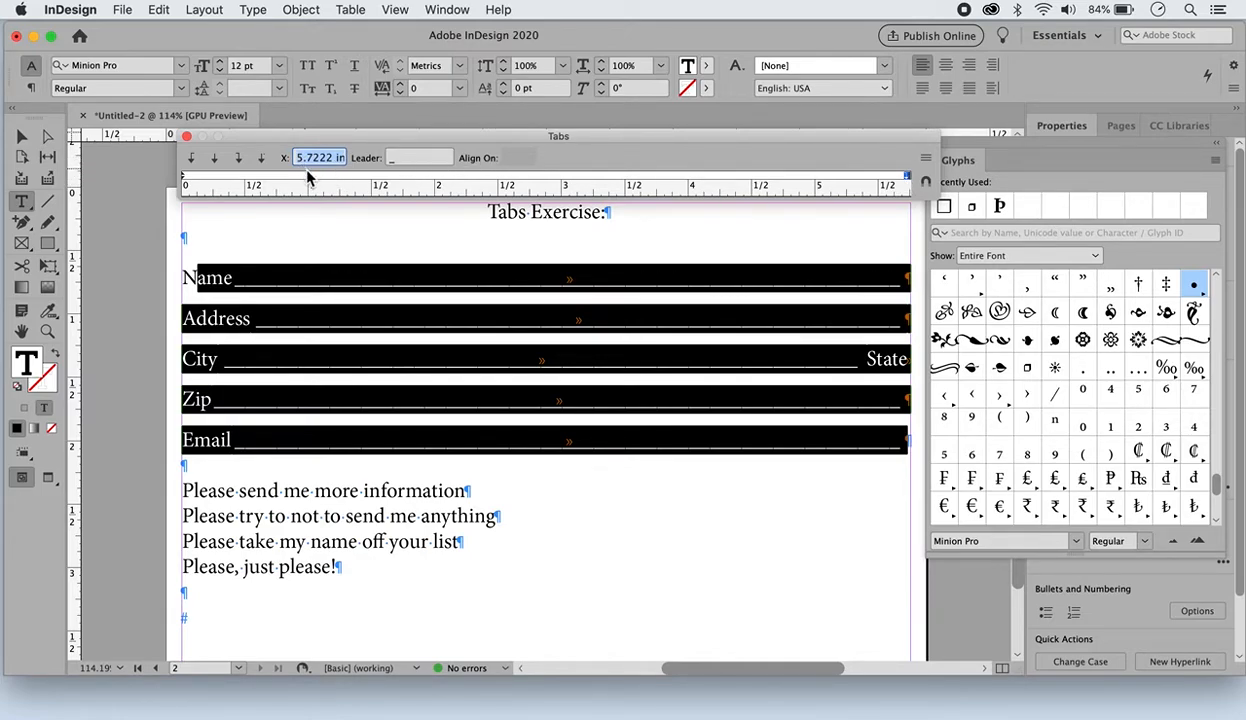
{"action": "left_click", "coordinate": [272, 236]}
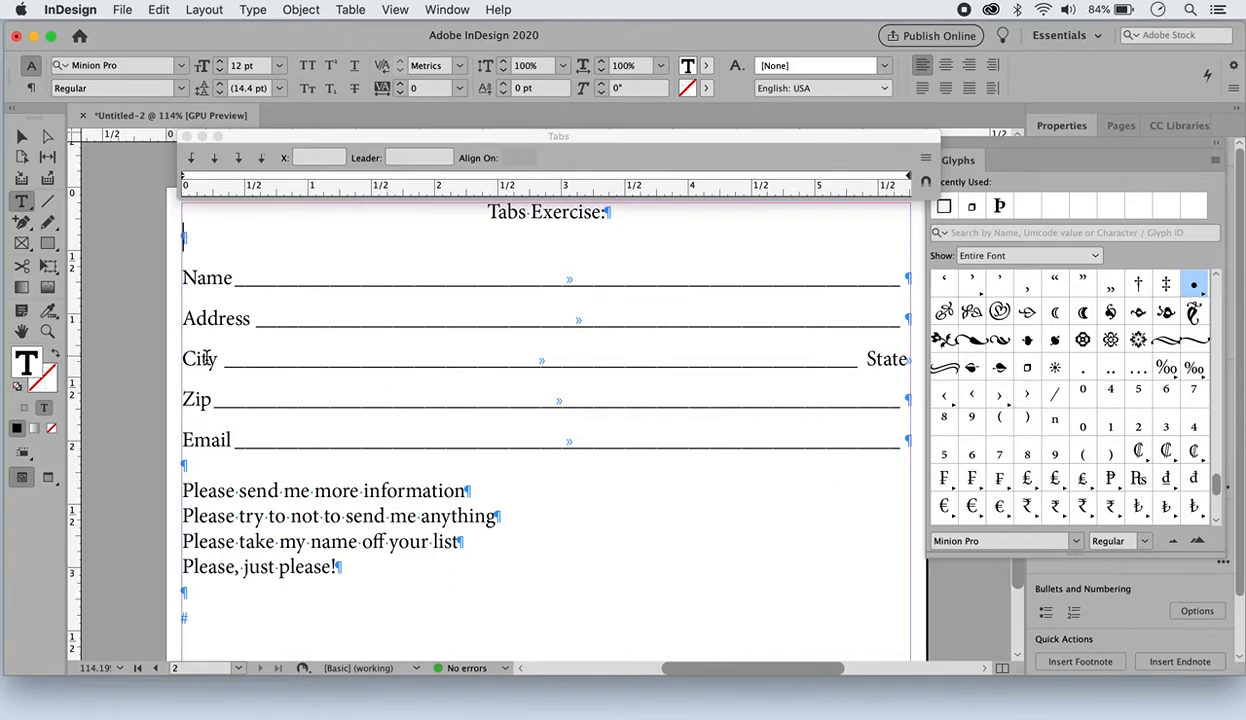
Add a right-justified tab stop at 2.9861 in with an underscore leader to the City, State and Zip line
{"action": "left_click_drag", "start_coordinate": [204, 360], "coordinate": [274, 392]}
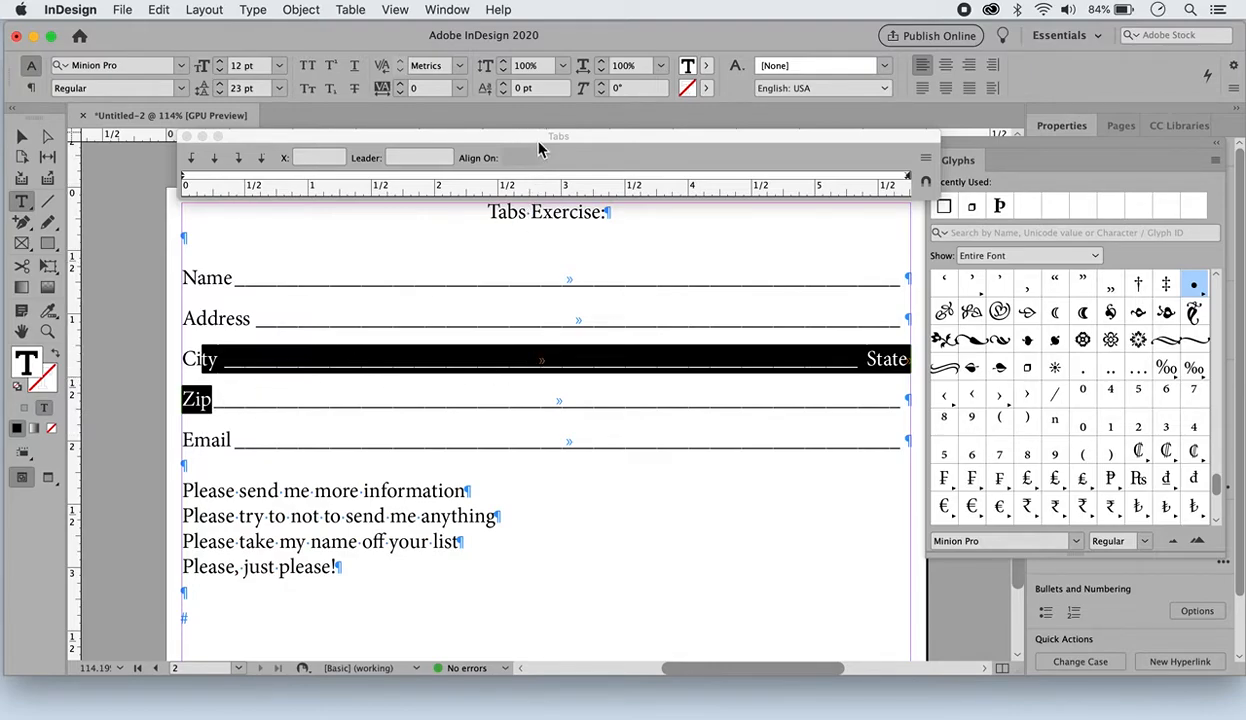
{"action": "left_click", "coordinate": [560, 180]}
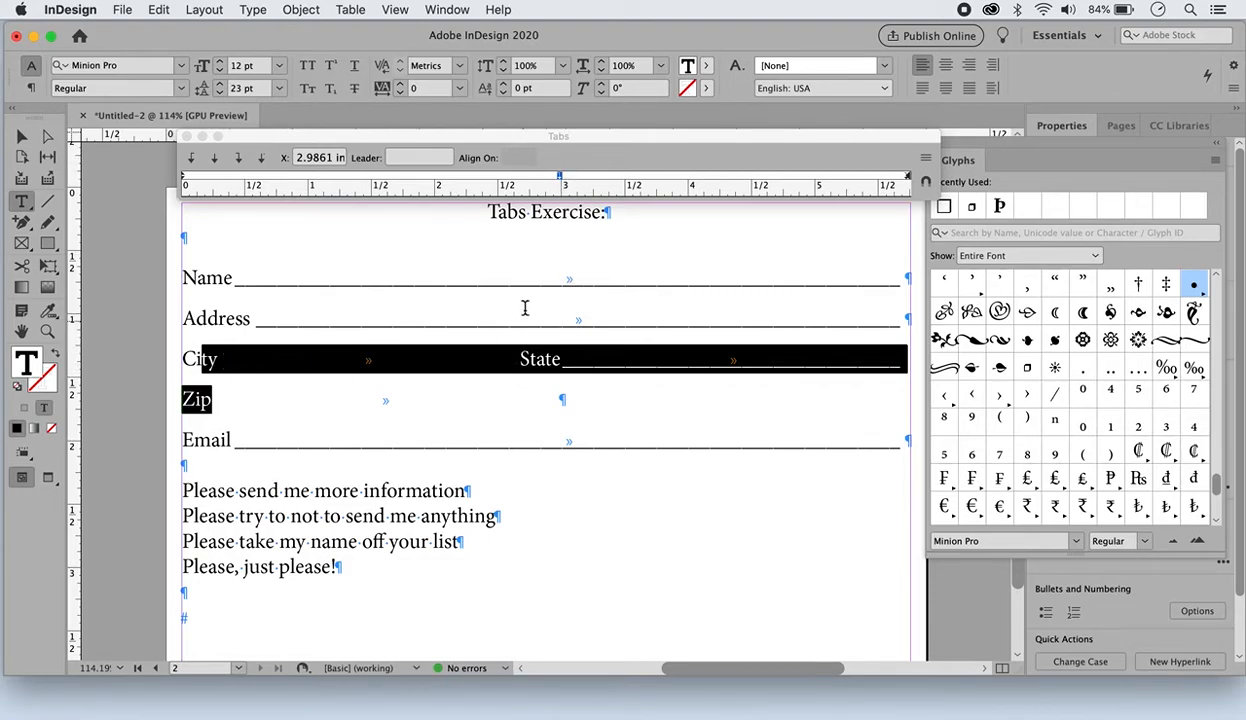
{"action": "left_click", "coordinate": [561, 178]}
{"action": "left_click", "coordinate": [418, 159]}
{"action": "type", "text": "_"}
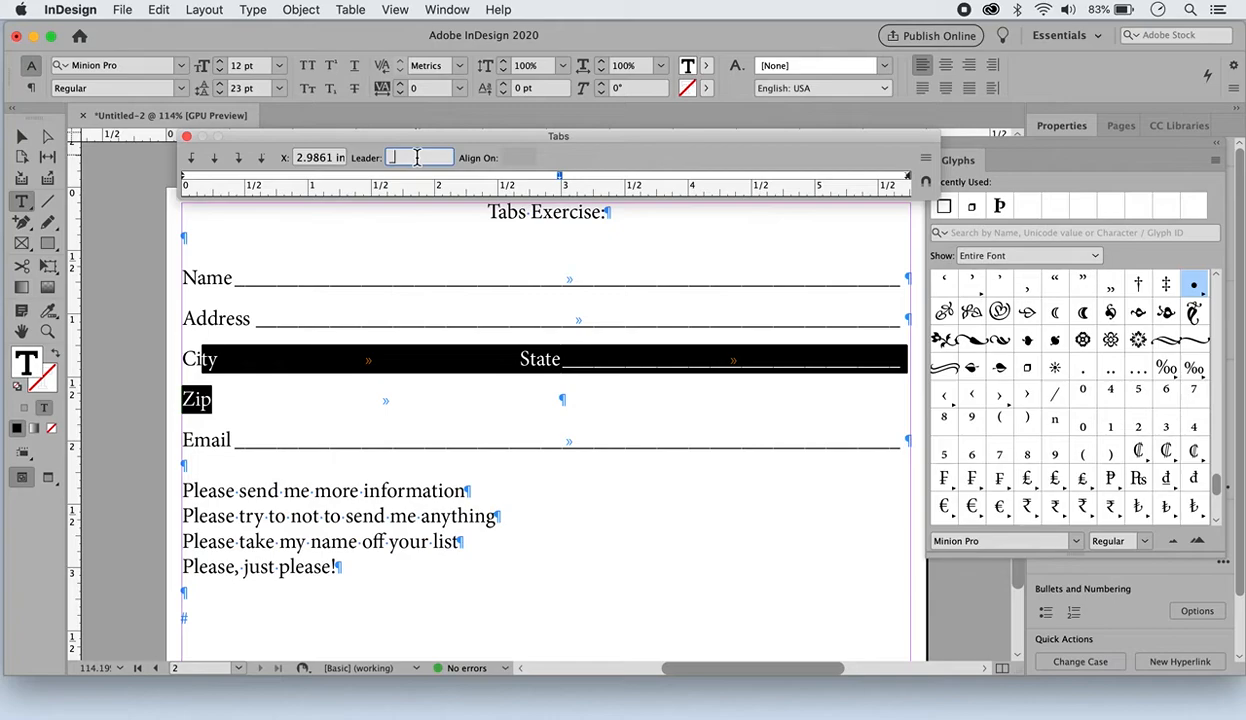
{"action": "key", "text": "Return"}
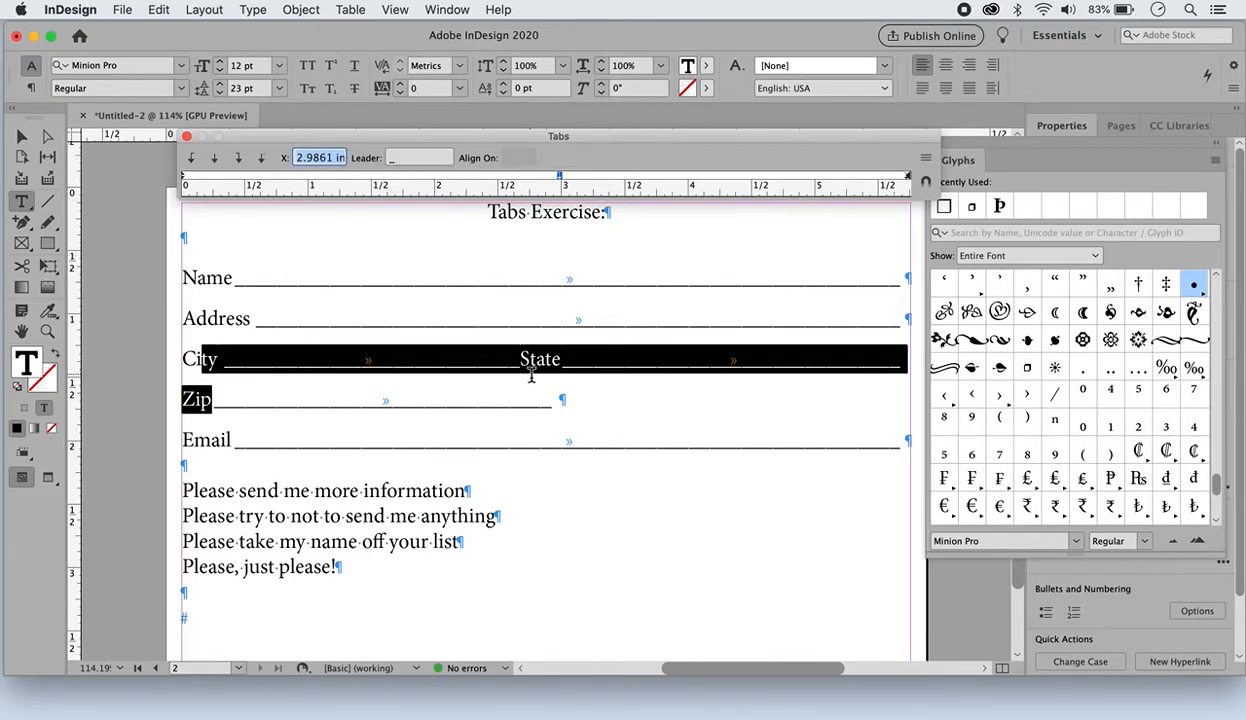
Add a second right-justified tab stop at 4.5694 in with an underscore leader to the City, State and Zip line
{"action": "left_click", "coordinate": [760, 180]}
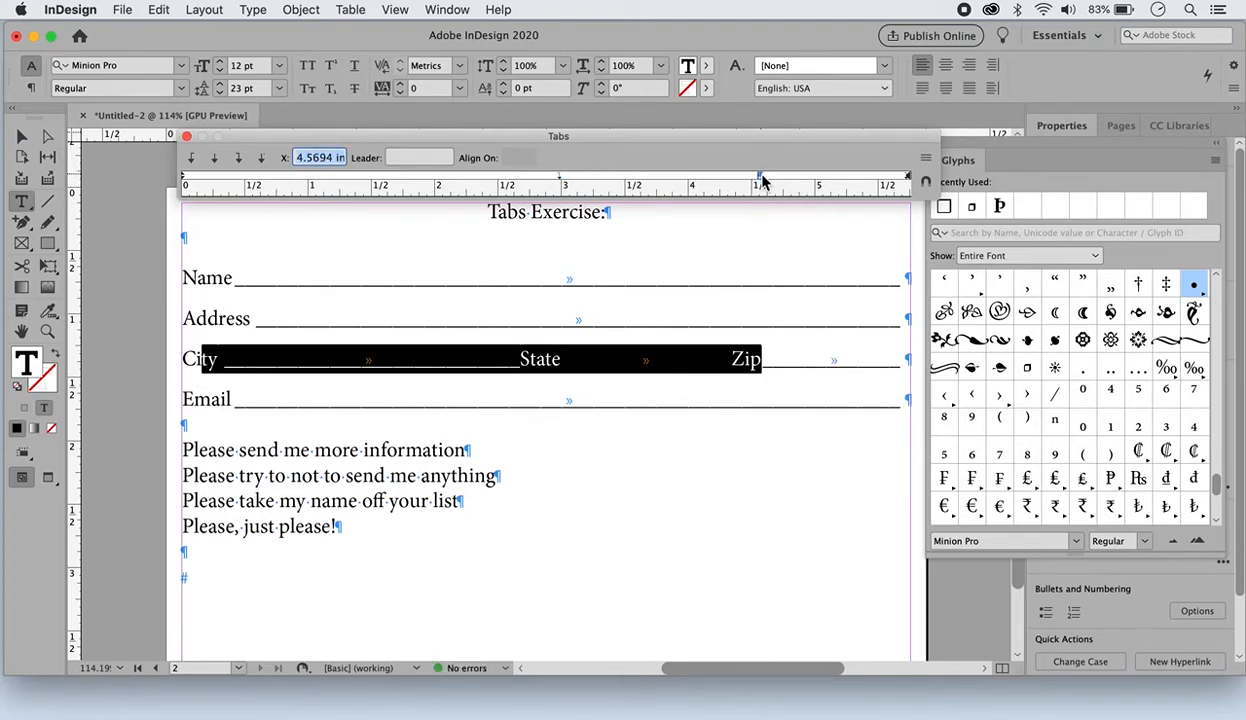
{"action": "left_click", "coordinate": [427, 158]}
{"action": "key", "text": "Return"}
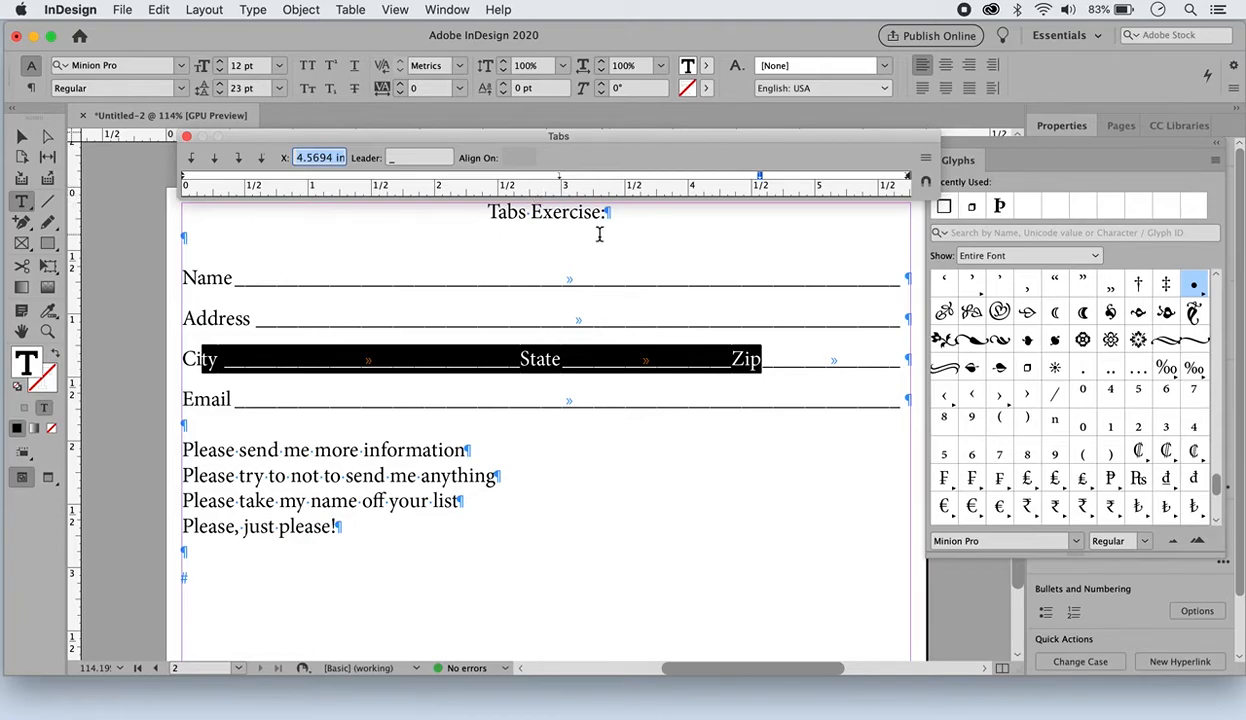
Move the City, State and Zip line's two inner tab stops to 3.1528 in and 4.6944 in
{"action": "left_click_drag", "start_coordinate": [561, 183], "coordinate": [585, 182]}
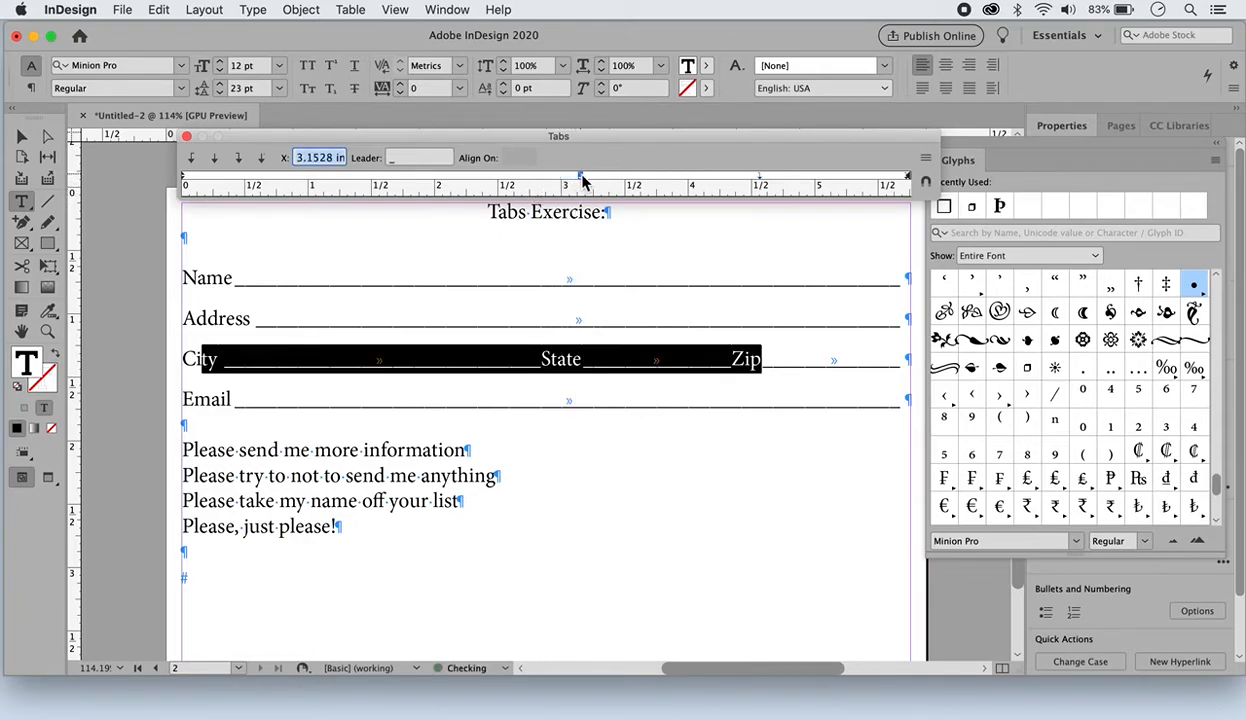
{"action": "left_click_drag", "start_coordinate": [760, 183], "coordinate": [776, 180]}
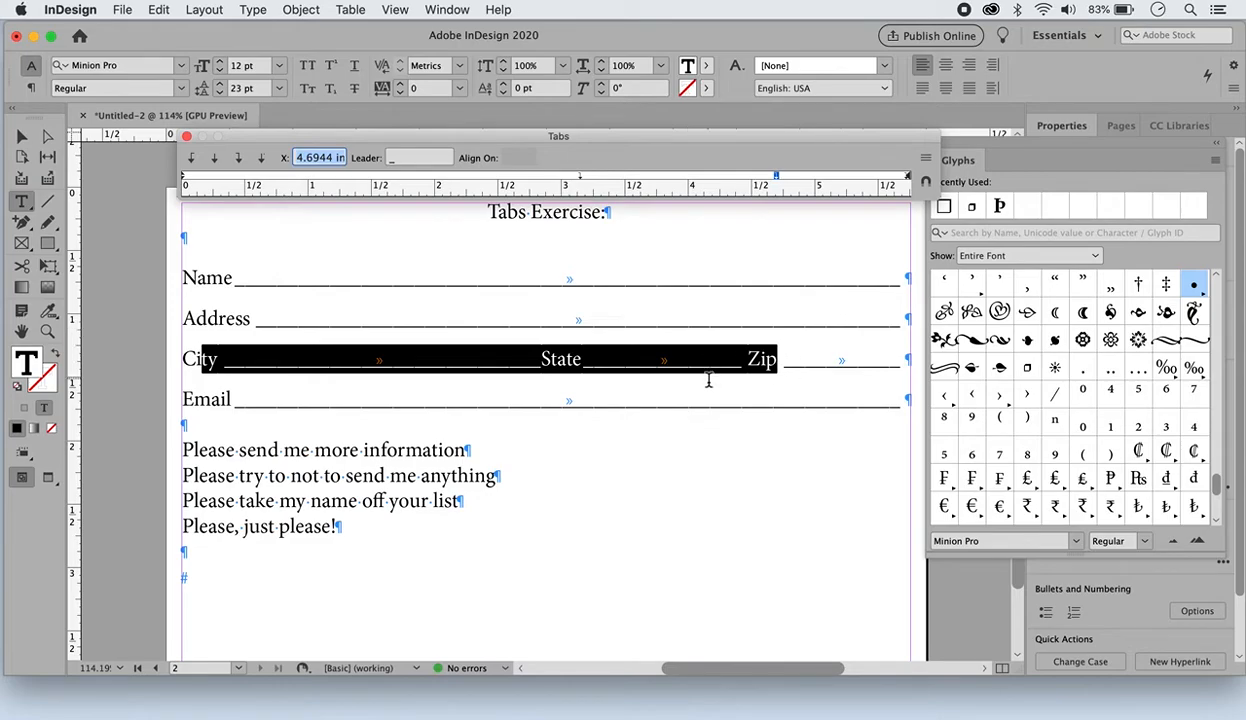
Examine the fill-in lines up close and at 100%, comparing page 2 with the finished form on page 1
{"action": "left_click", "coordinate": [47, 332]}
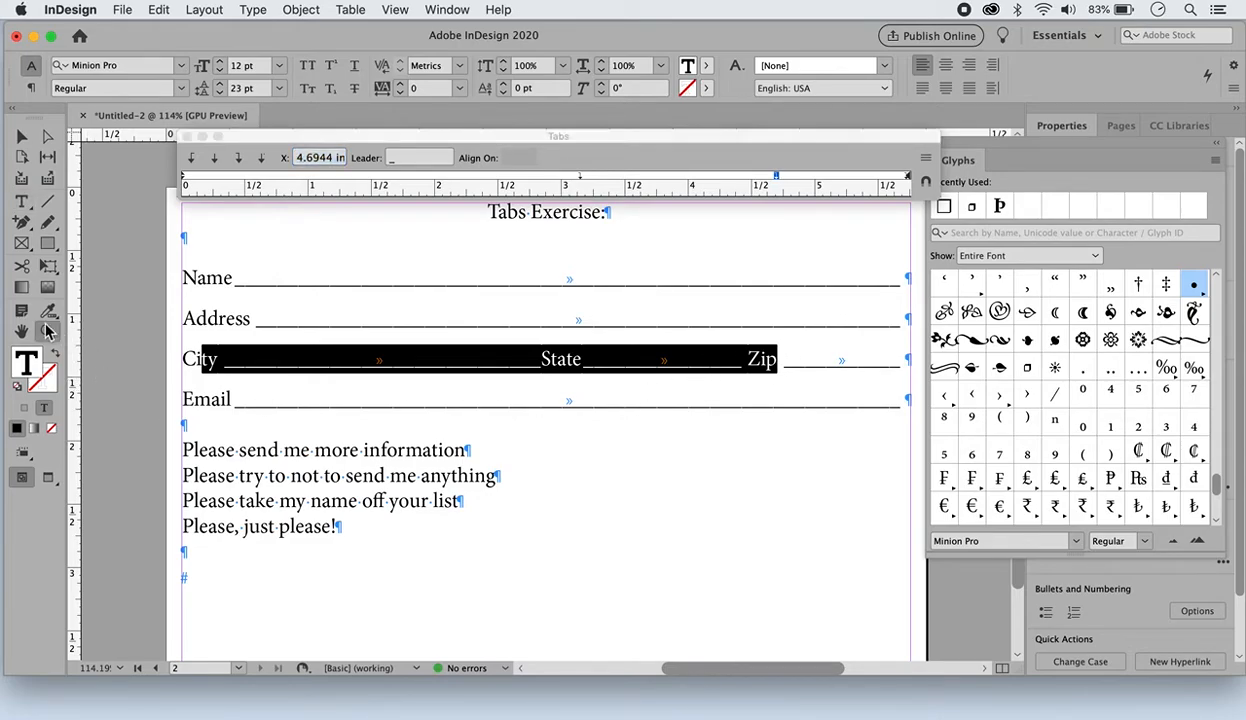
{"action": "left_click", "coordinate": [528, 382]}
{"action": "left_click", "coordinate": [537, 386]}
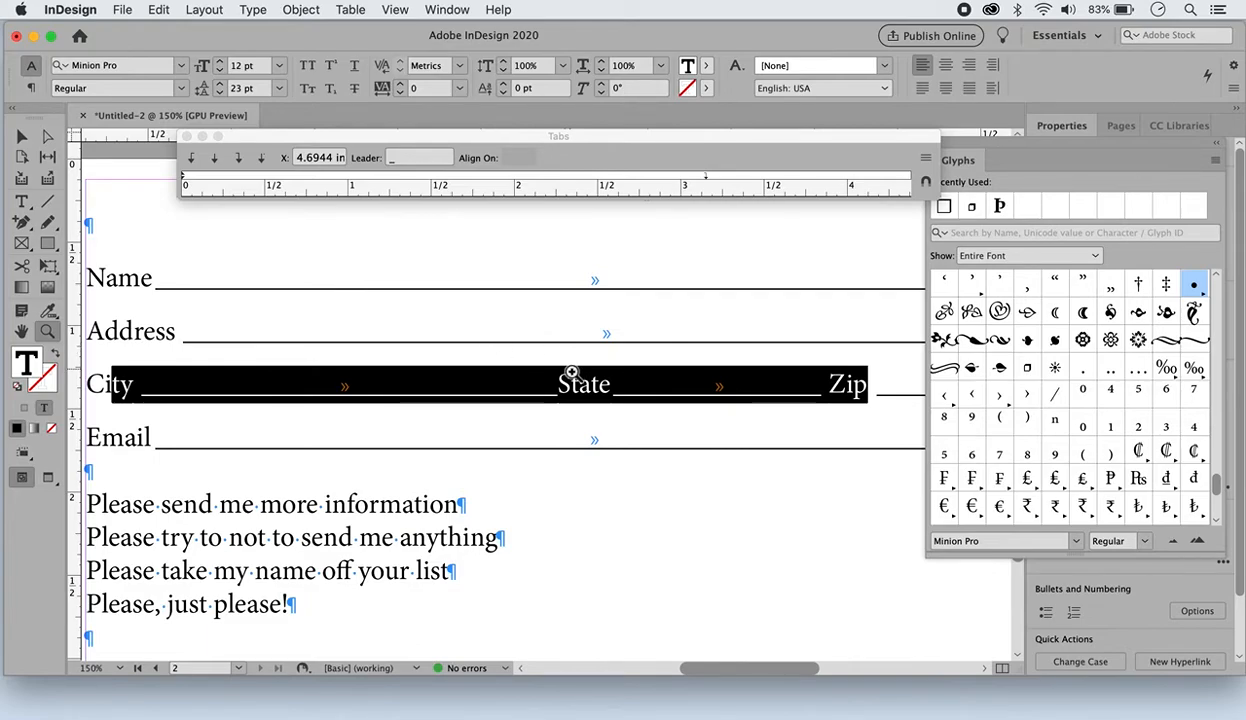
{"action": "key", "text": "super+1"}
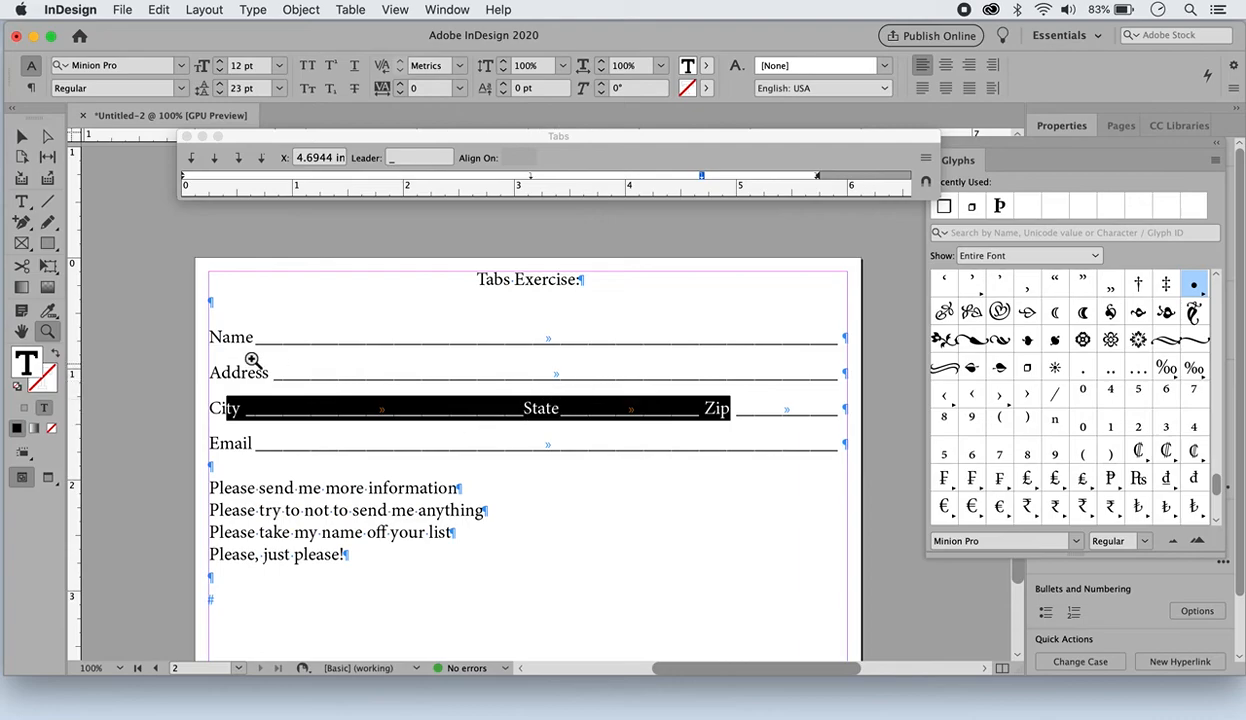
{"action": "scroll", "coordinate": [732, 406], "scroll_direction": "up", "scroll_amount": 10}
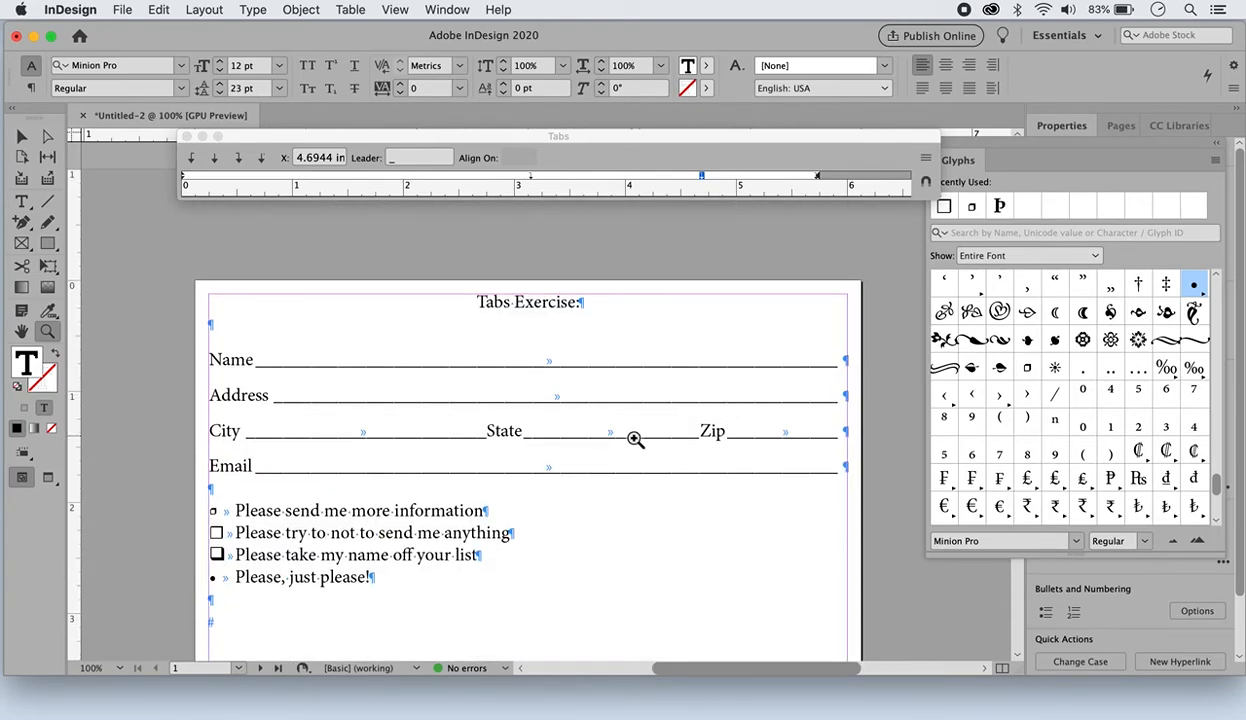
{"action": "scroll", "coordinate": [667, 450], "scroll_direction": "down", "scroll_amount": 10}
{"action": "scroll", "coordinate": [667, 450], "scroll_direction": "down", "scroll_amount": 3}
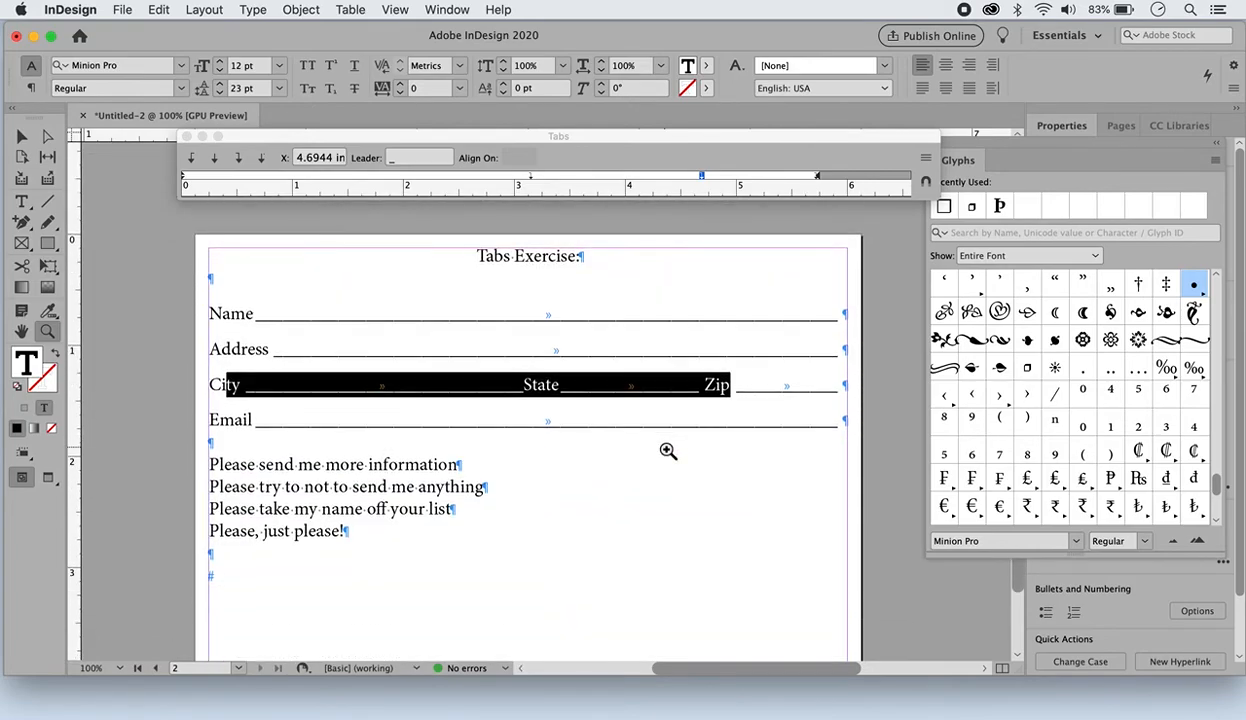
Hide the hidden characters and place the text cursor in the "Please send me more information" line
{"action": "left_click", "coordinate": [253, 10]}
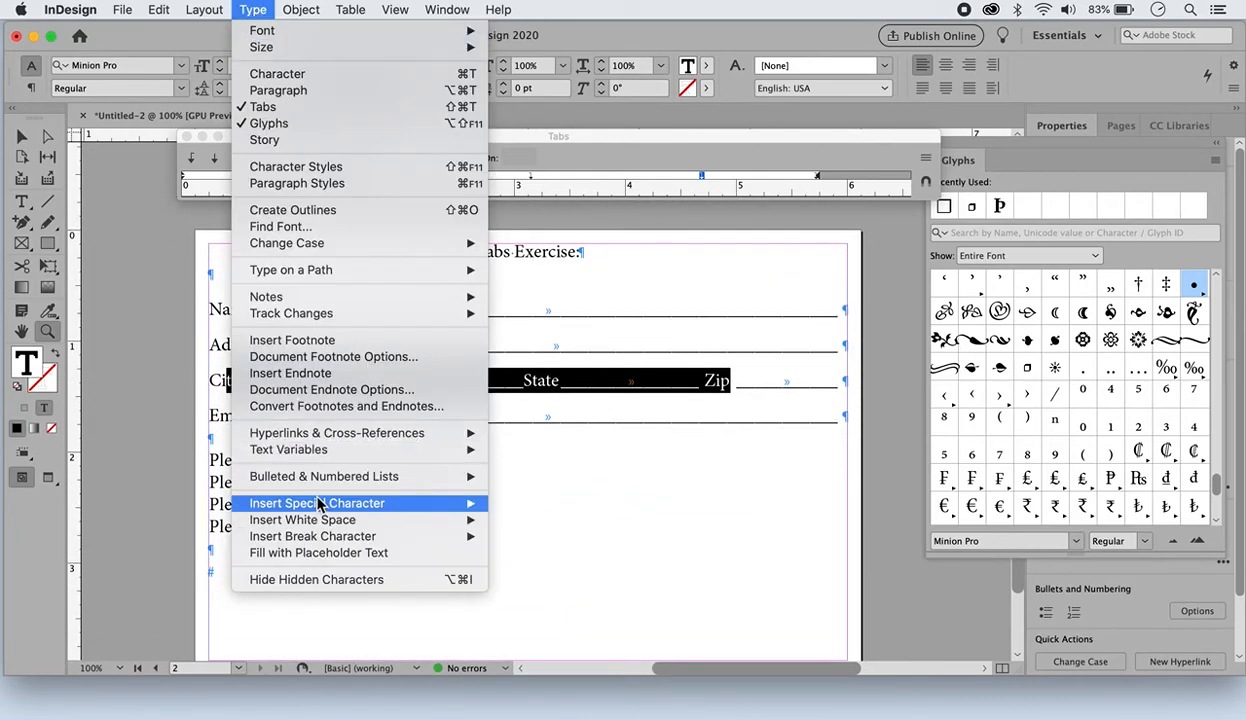
{"action": "left_click", "coordinate": [314, 580]}
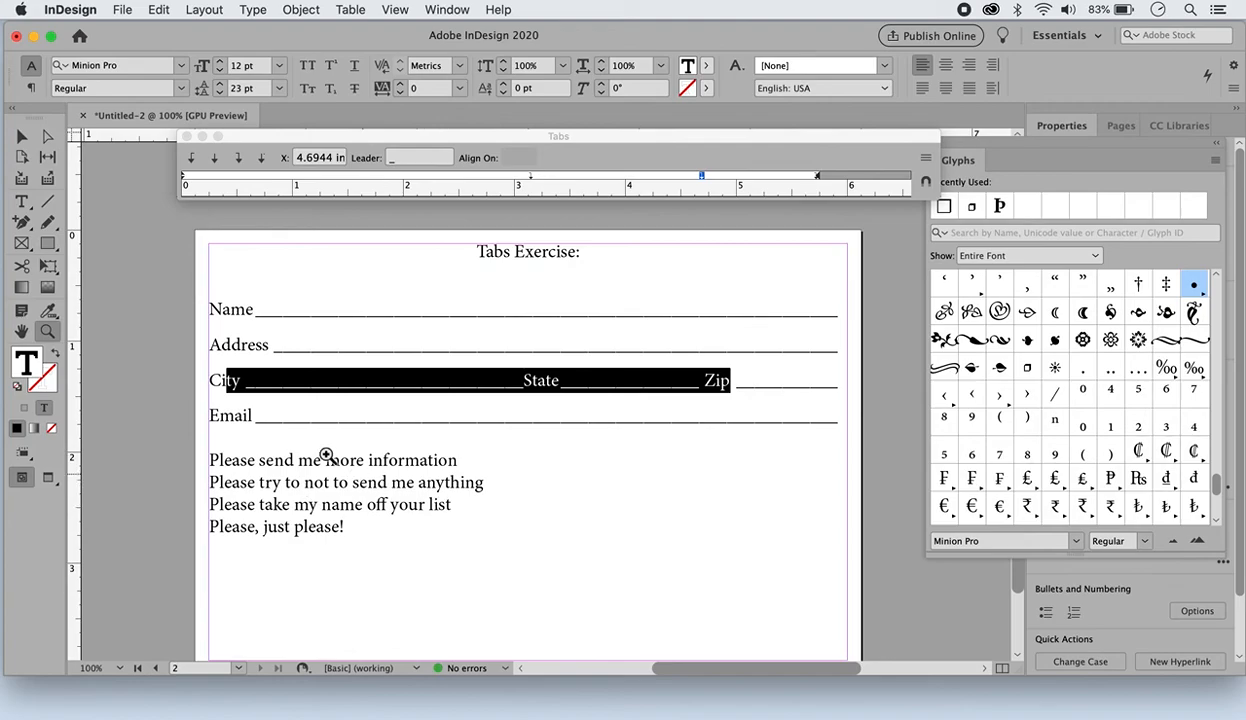
{"action": "left_click", "coordinate": [21, 201]}
{"action": "left_click", "coordinate": [259, 455]}
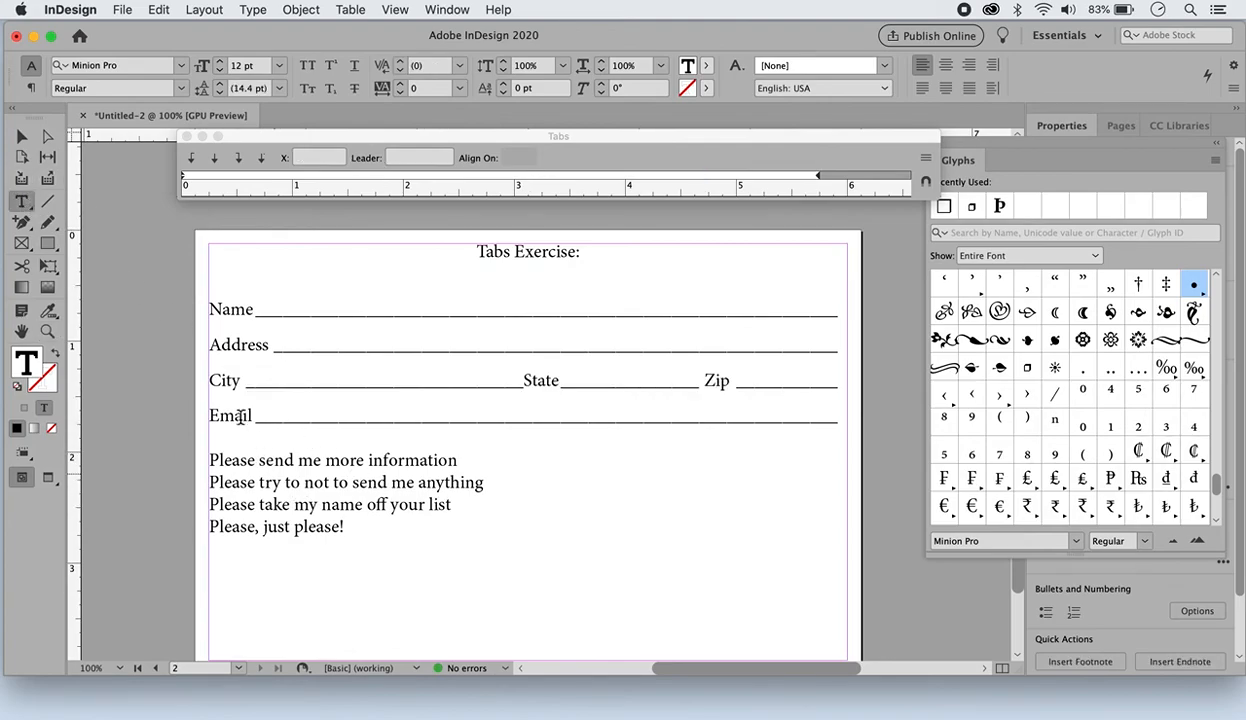